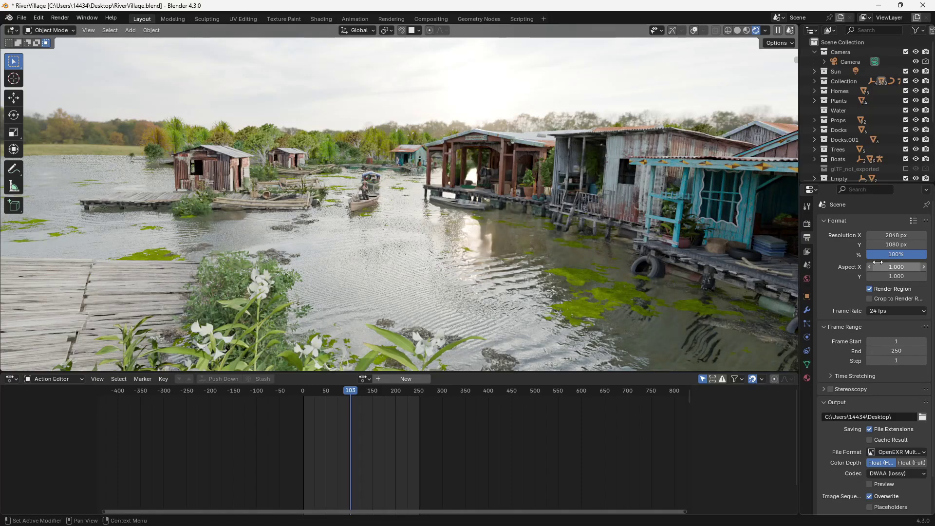
Switch the Cycles render device from CPU to GPU Compute in Render Properties.
{"action": "left_click", "coordinate": [807, 225]}
{"action": "scroll", "coordinate": [840, 284], "scroll_direction": "down", "scroll_amount": 1}
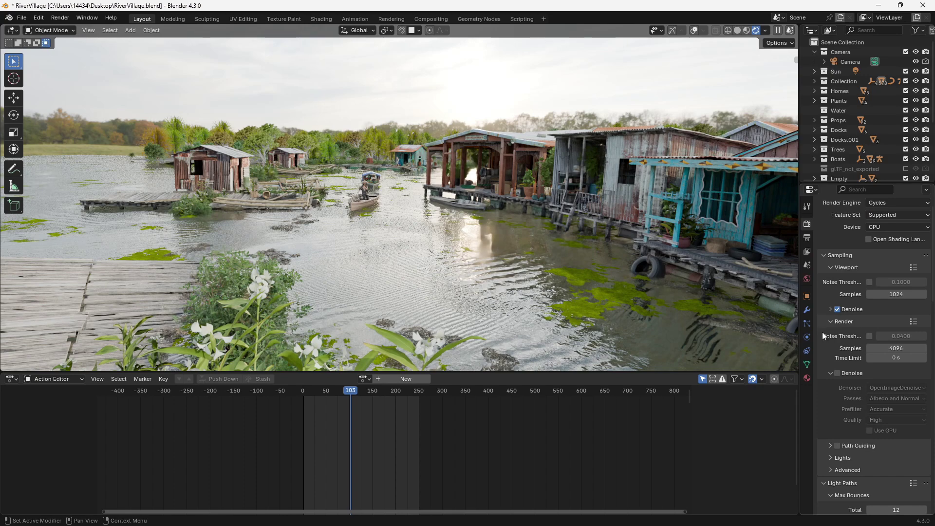
{"action": "scroll", "coordinate": [839, 271], "scroll_direction": "up", "scroll_amount": 1}
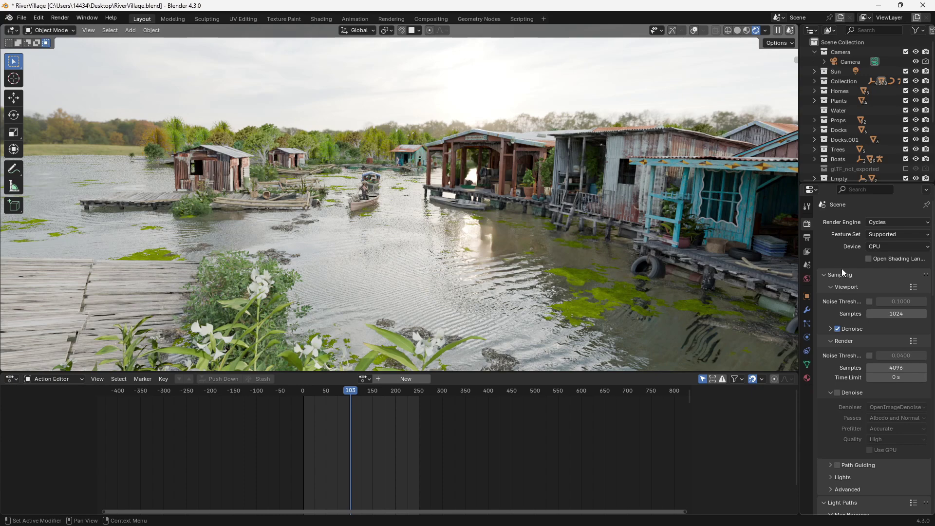
{"action": "left_click", "coordinate": [886, 244]}
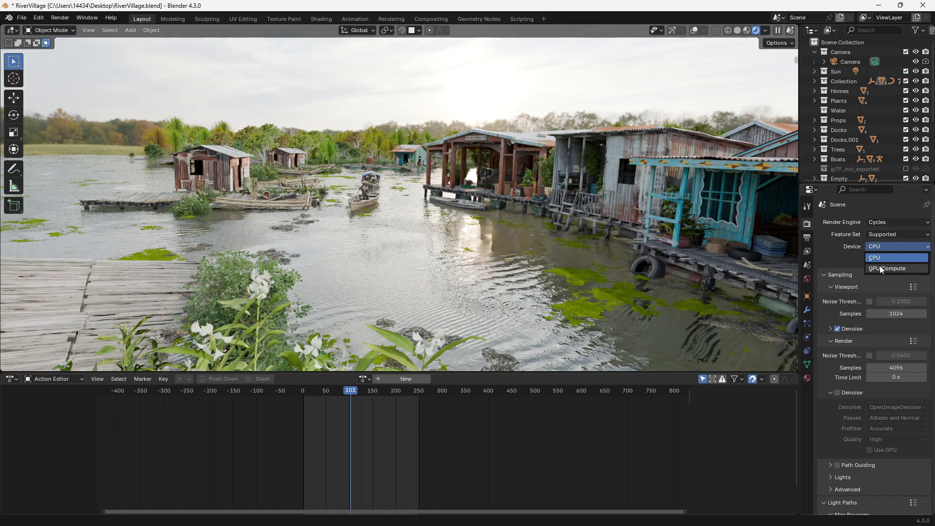
{"action": "left_click", "coordinate": [879, 265]}
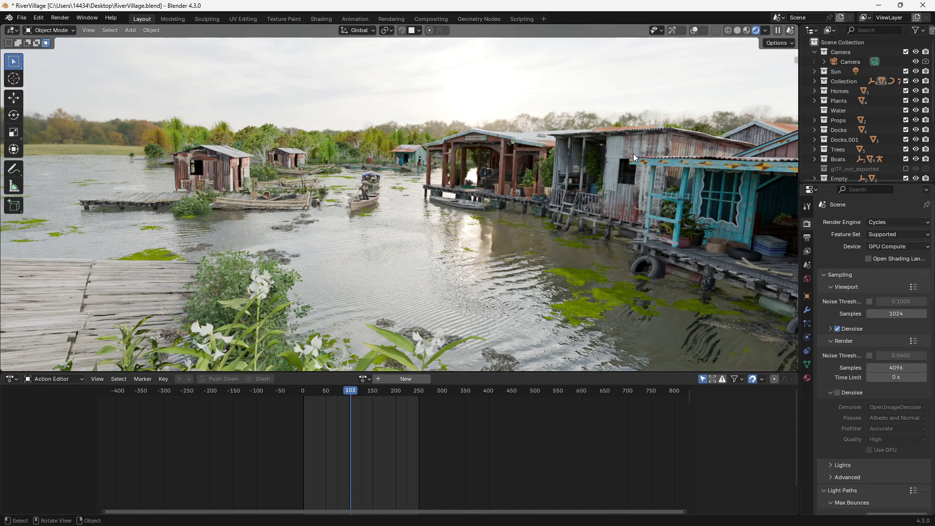
Check the render device under Preferences > System, then return to the main window while frame 103 renders.
{"action": "left_click", "coordinate": [39, 18]}
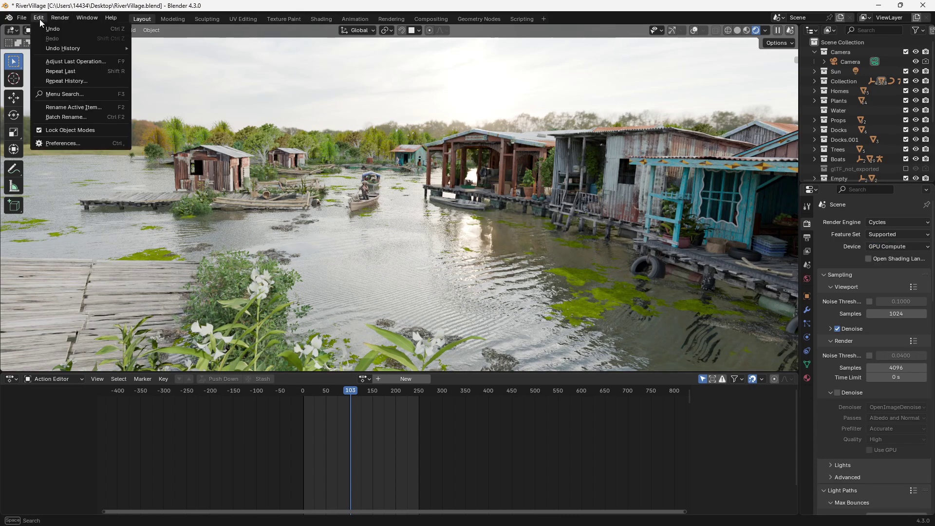
{"action": "left_click", "coordinate": [56, 143]}
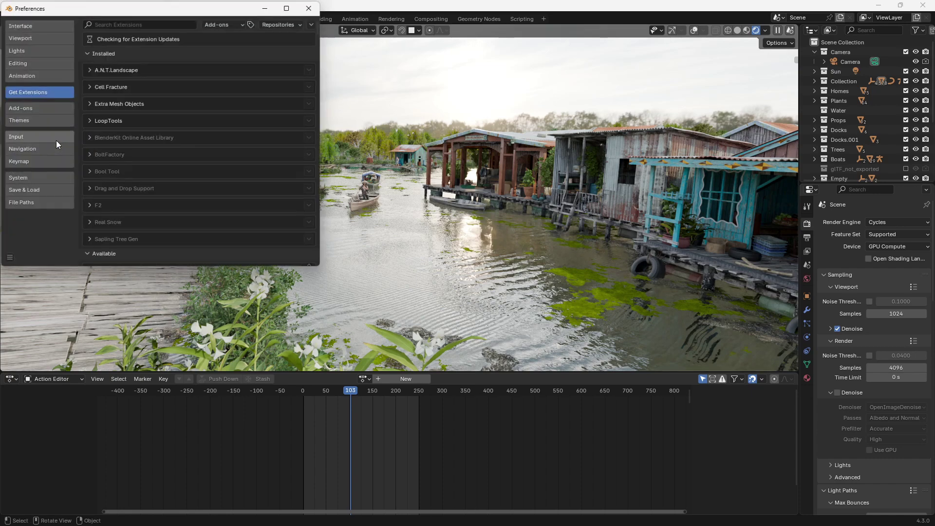
{"action": "left_click", "coordinate": [31, 178]}
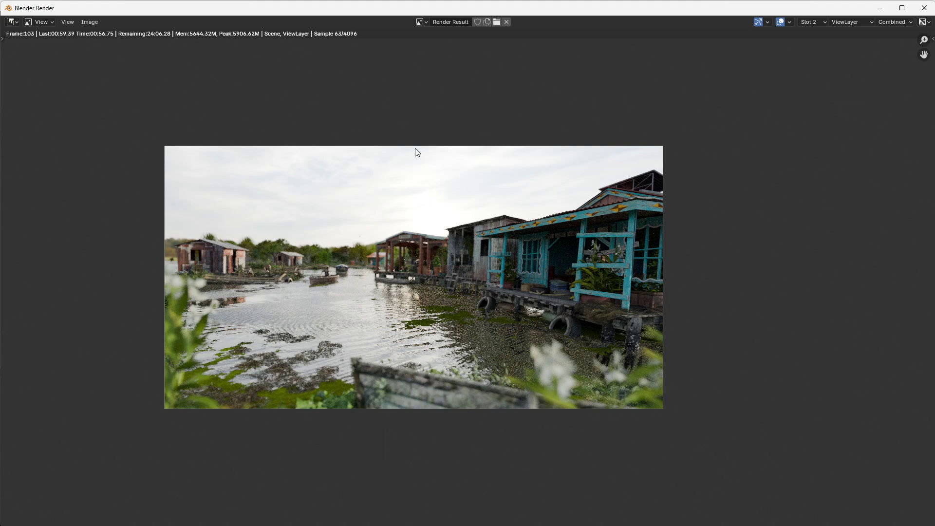
{"action": "key", "text": "alt+Tab"}
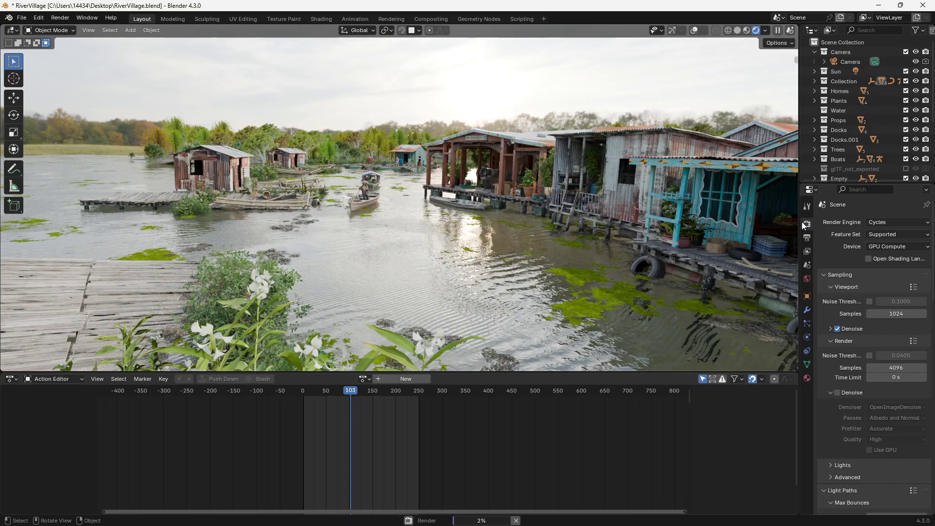
Return the viewport to camera view and set render Samples to 1.
{"action": "key", "text": "Escape"}
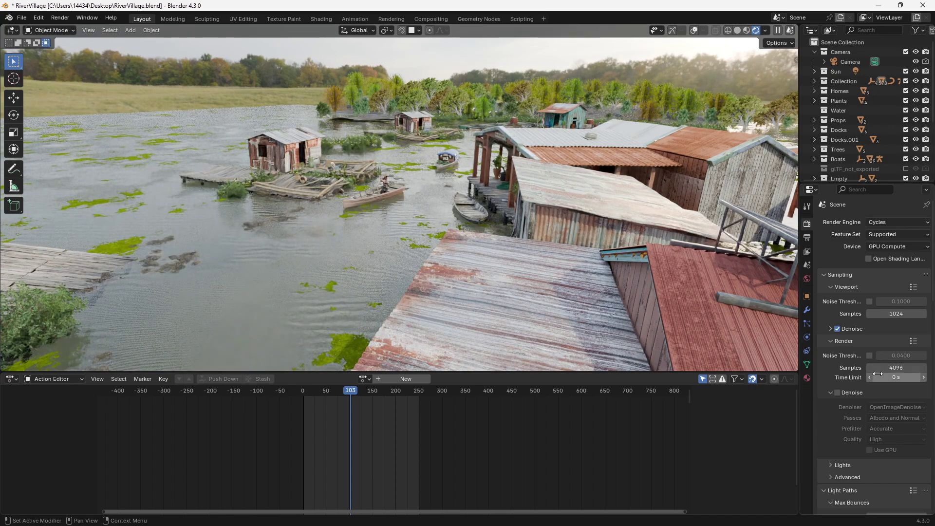
{"action": "key", "text": "KP_0"}
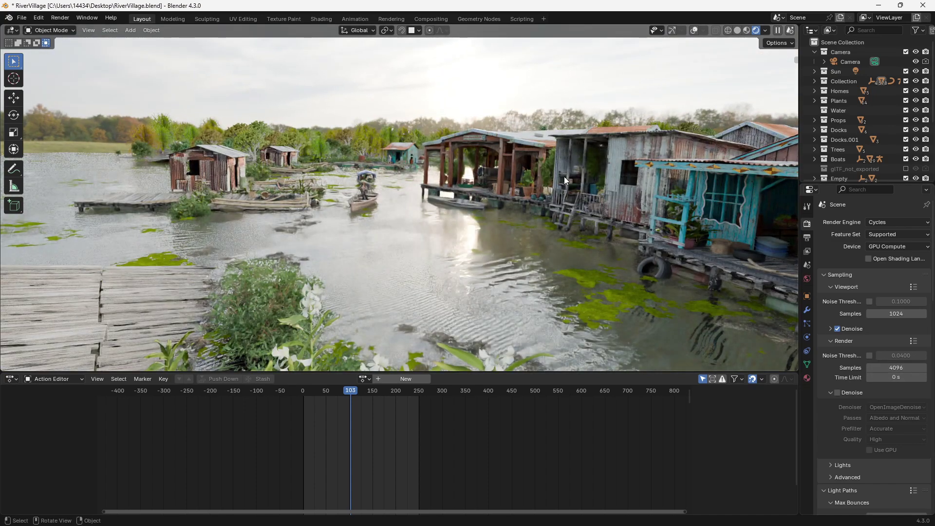
{"action": "scroll", "coordinate": [563, 174], "scroll_direction": "down", "scroll_amount": 3}
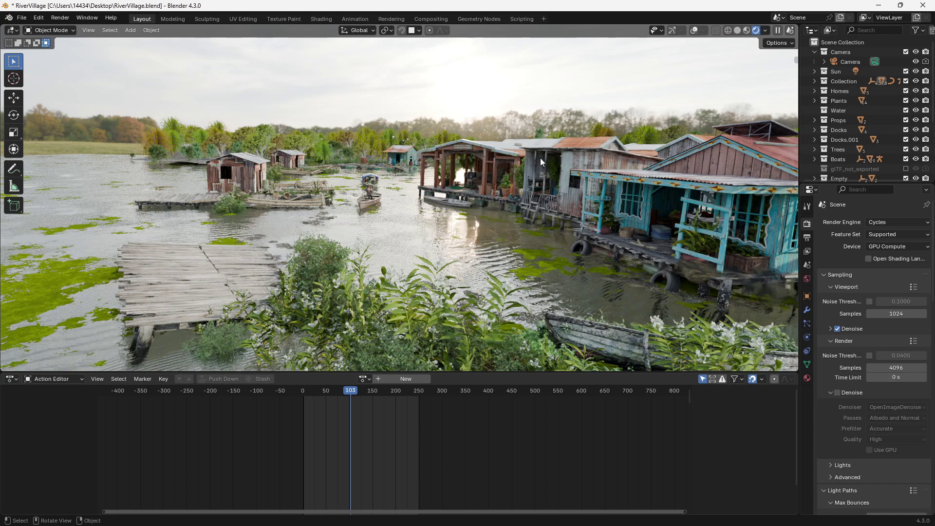
{"action": "left_click", "coordinate": [886, 366]}
{"action": "key", "text": "Return"}
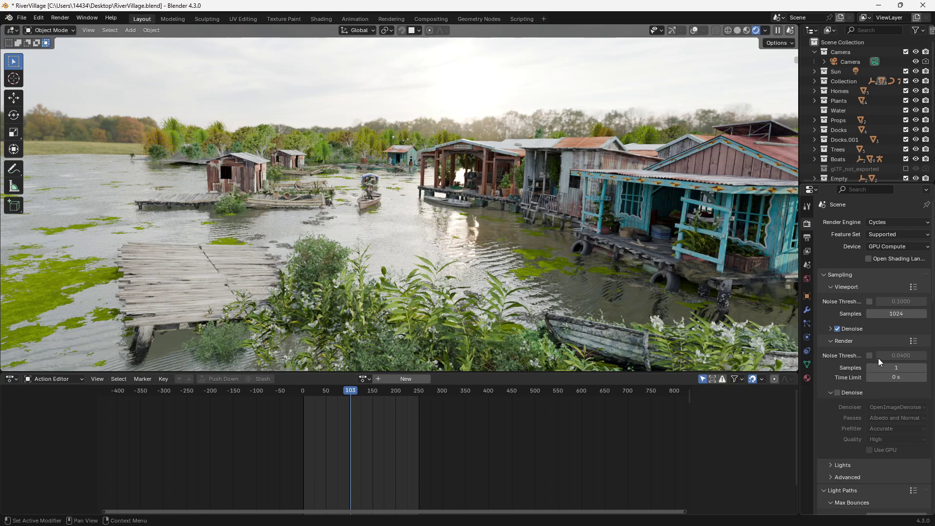
Render frame 103 as an image, check the 13.55 s render time, and close the render window.
{"action": "left_click", "coordinate": [51, 18]}
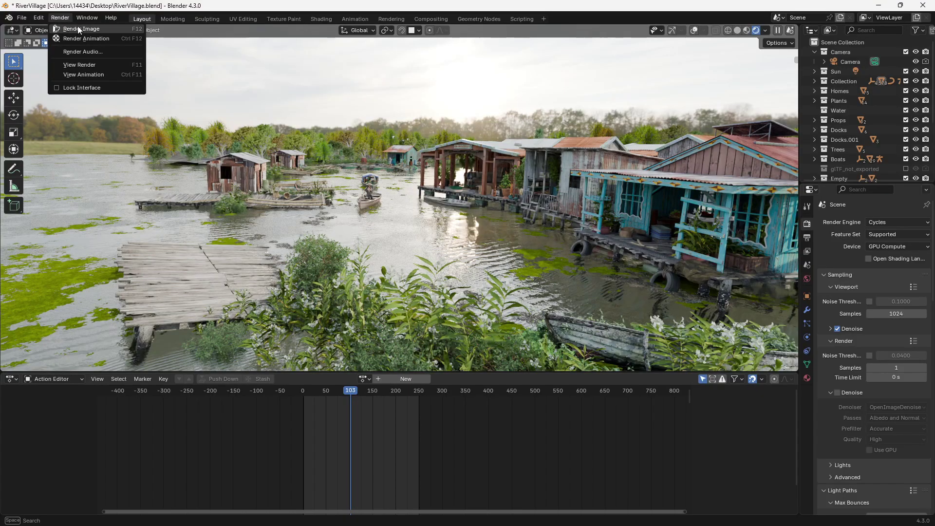
{"action": "left_click", "coordinate": [77, 27]}
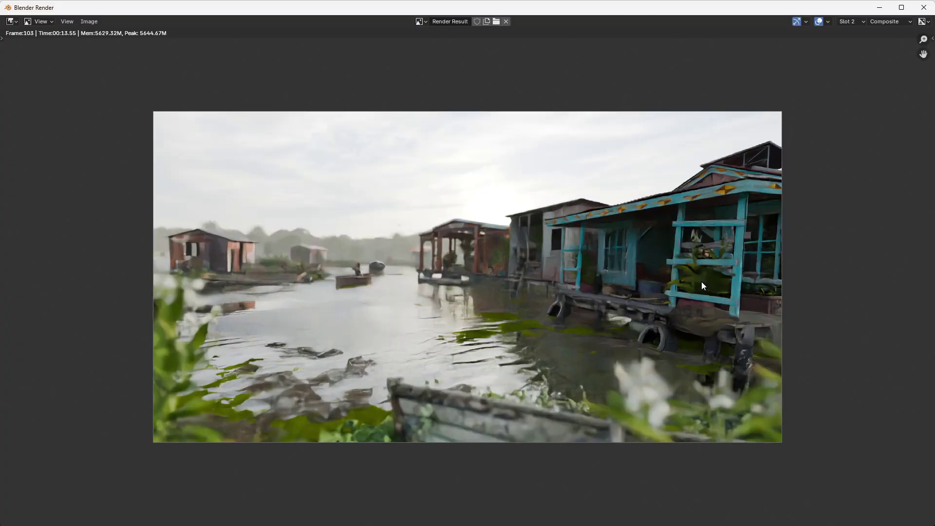
{"action": "scroll", "coordinate": [702, 283], "scroll_direction": "up", "scroll_amount": 1}
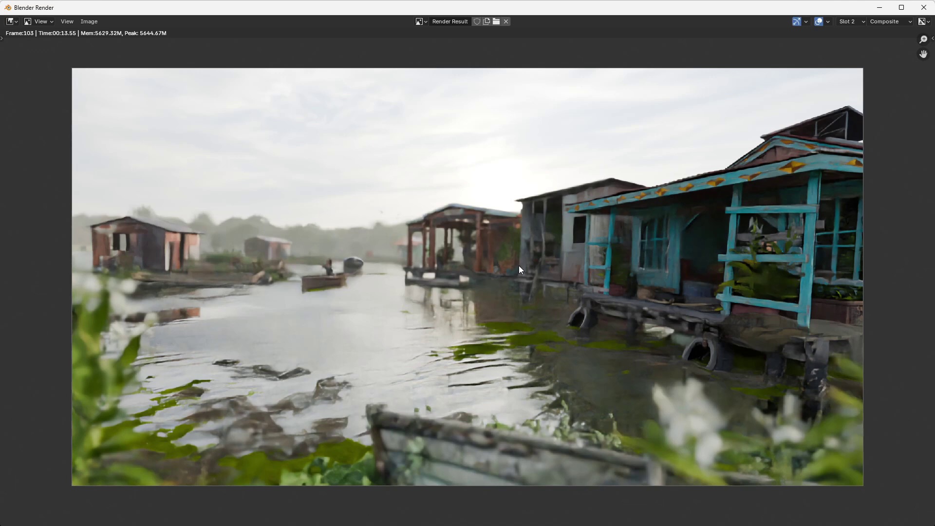
{"action": "left_click", "coordinate": [931, 11]}
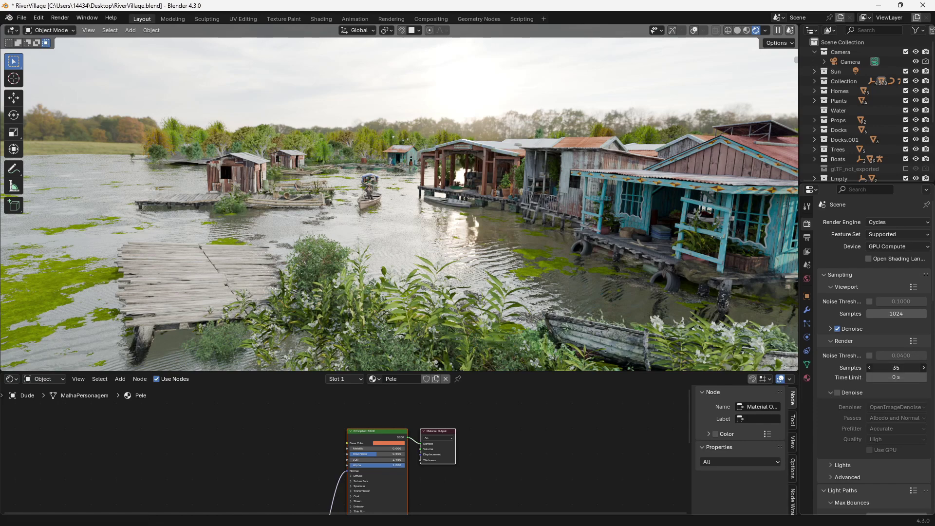
Set the render sample count to 100, then to 200.
{"action": "left_click_drag", "start_coordinate": [892, 368], "coordinate": [896, 368]}
{"action": "left_click", "coordinate": [892, 368]}
{"action": "type", "text": "100"}
{"action": "key", "text": "Return"}
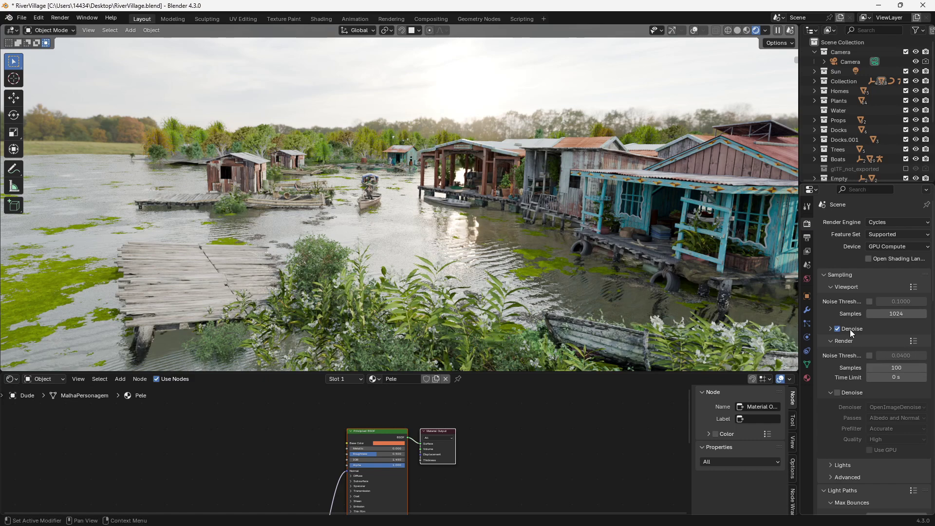
{"action": "left_click", "coordinate": [889, 367]}
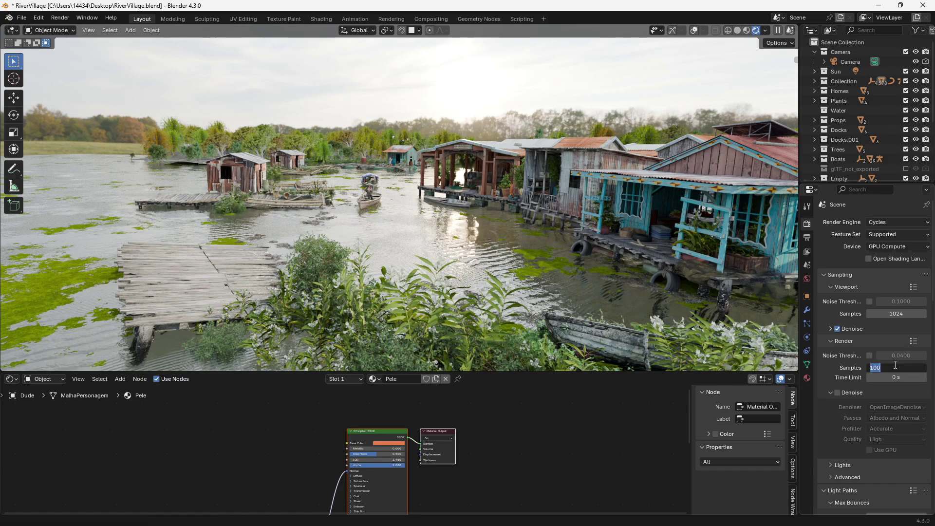
{"action": "type", "text": "200"}
{"action": "key", "text": "Return"}
Set the render Time Limit to 10 seconds.
{"action": "scroll", "coordinate": [895, 366], "scroll_direction": "down", "scroll_amount": 1}
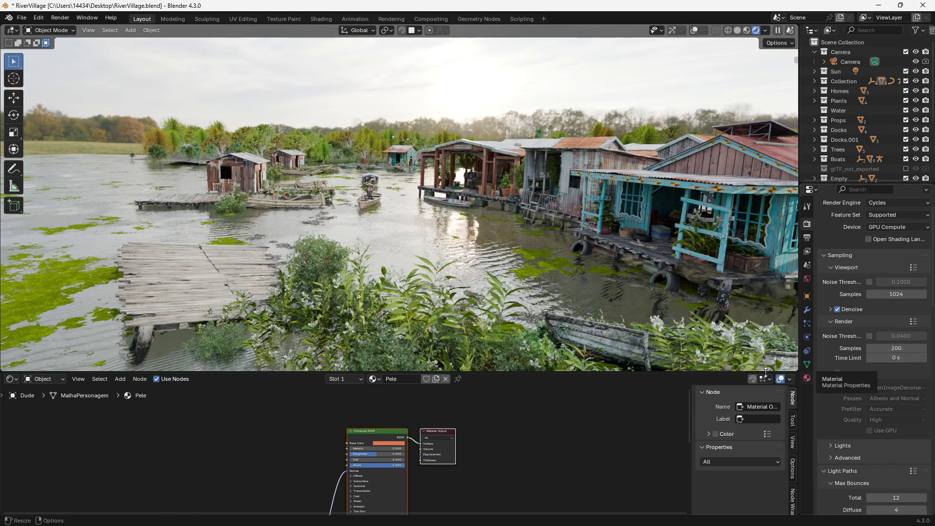
{"action": "left_click_drag", "start_coordinate": [877, 359], "coordinate": [892, 359]}
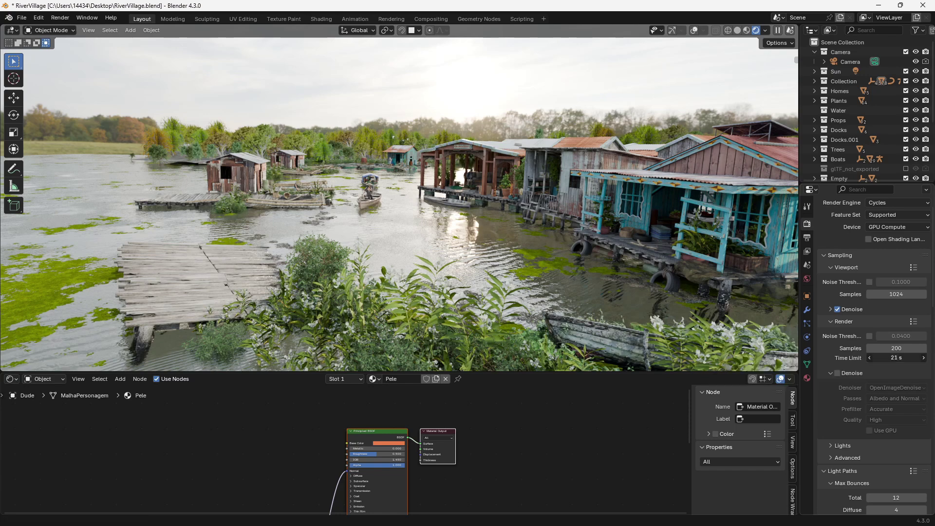
{"action": "left_click_drag", "start_coordinate": [891, 359], "coordinate": [881, 367]}
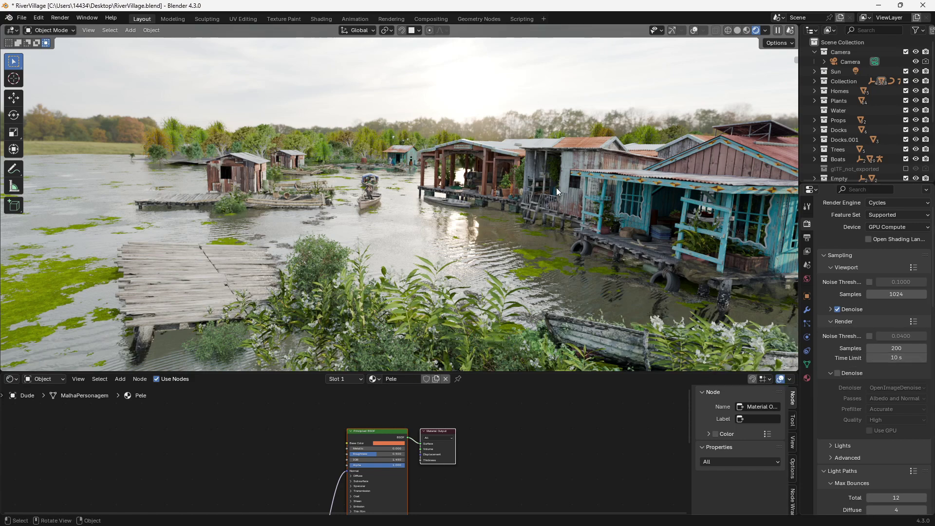
{"action": "middle_click_drag", "start_coordinate": [558, 191], "coordinate": [555, 287]}
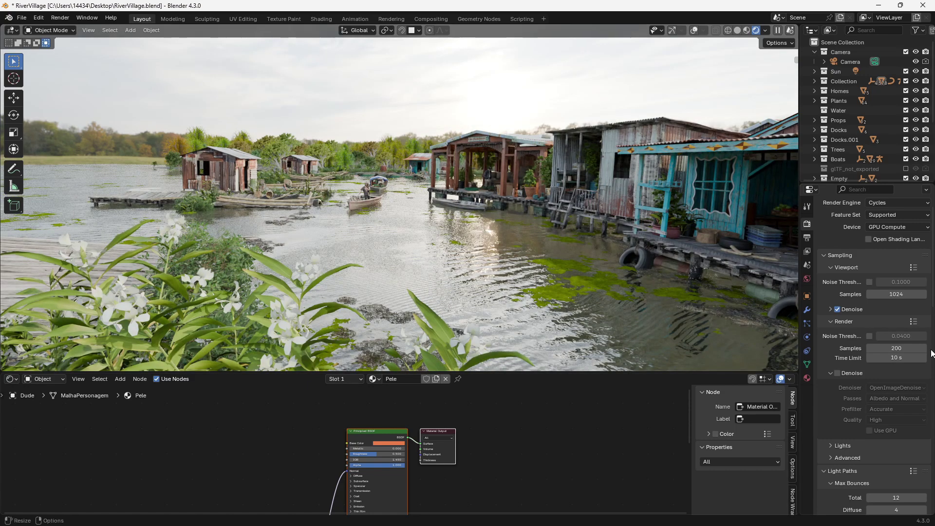
Enable the render noise threshold at 0.01 and play the animation in the viewport.
{"action": "left_click", "coordinate": [869, 336]}
{"action": "double_click", "coordinate": [890, 336]}
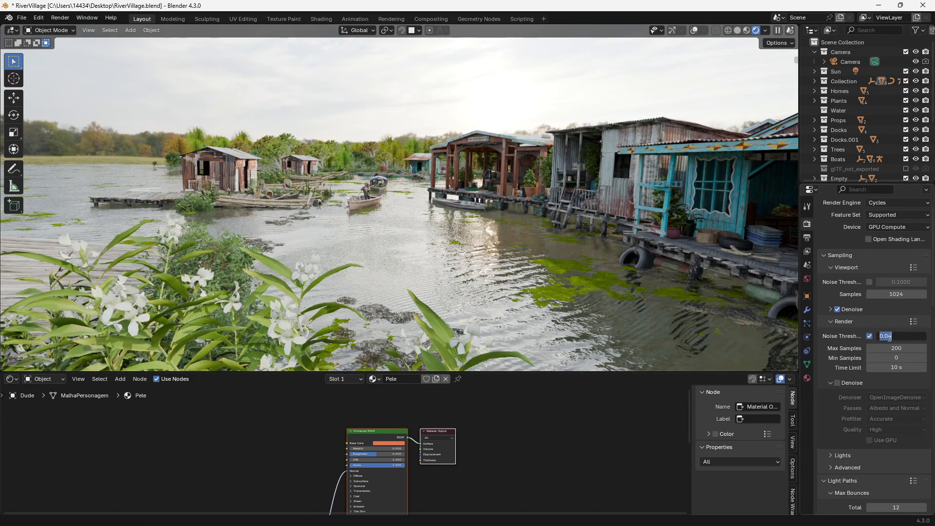
{"action": "type", "text": "0.01"}
{"action": "key", "text": "Return"}
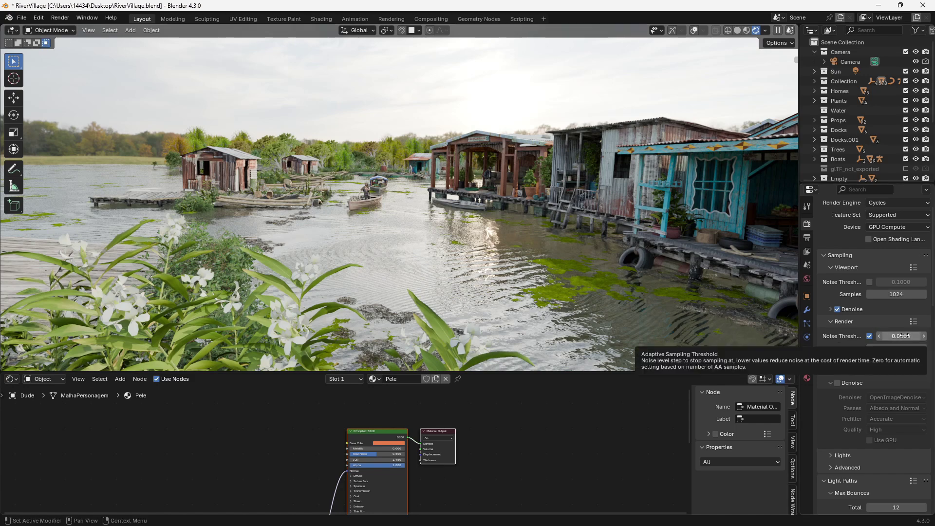
{"action": "key", "text": "space"}
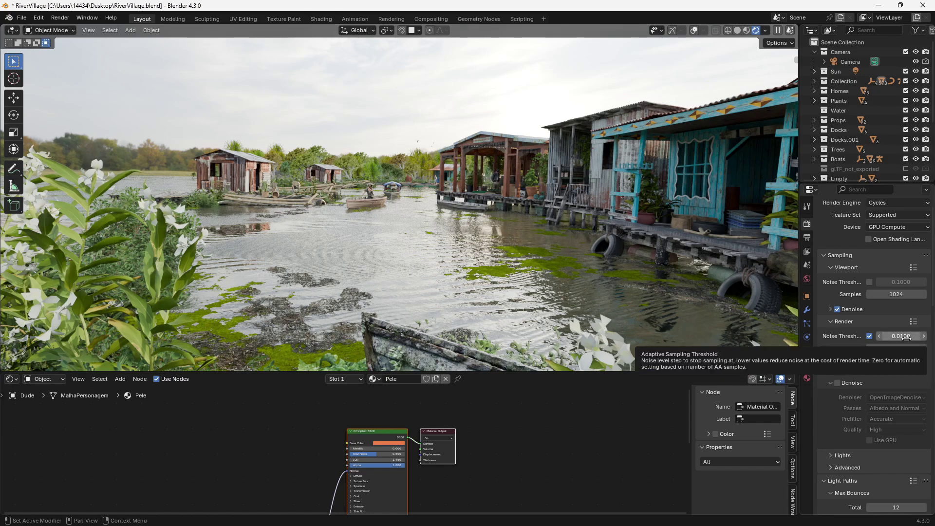
Change the noise threshold to 0.02, then to 0.08.
{"action": "left_click_drag", "start_coordinate": [906, 337], "coordinate": [901, 336]}
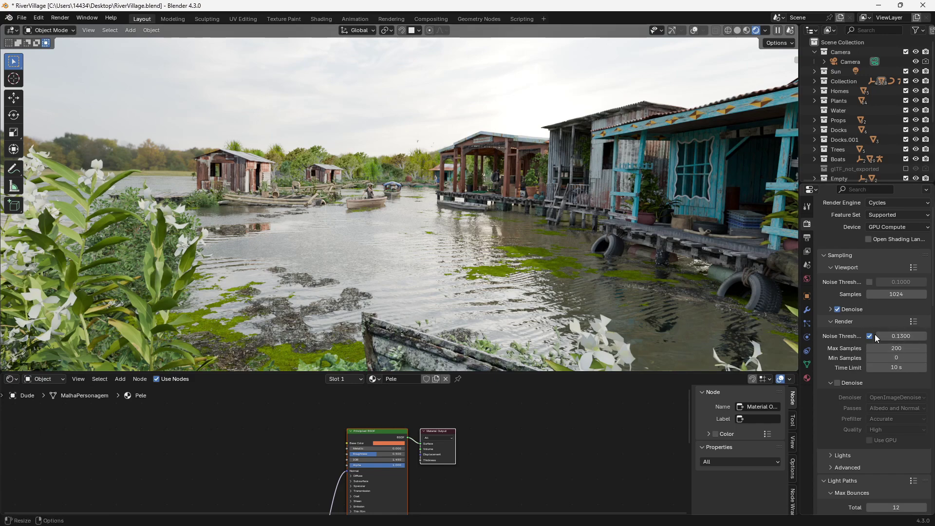
{"action": "left_click", "coordinate": [896, 336]}
{"action": "type", "text": ".0"}
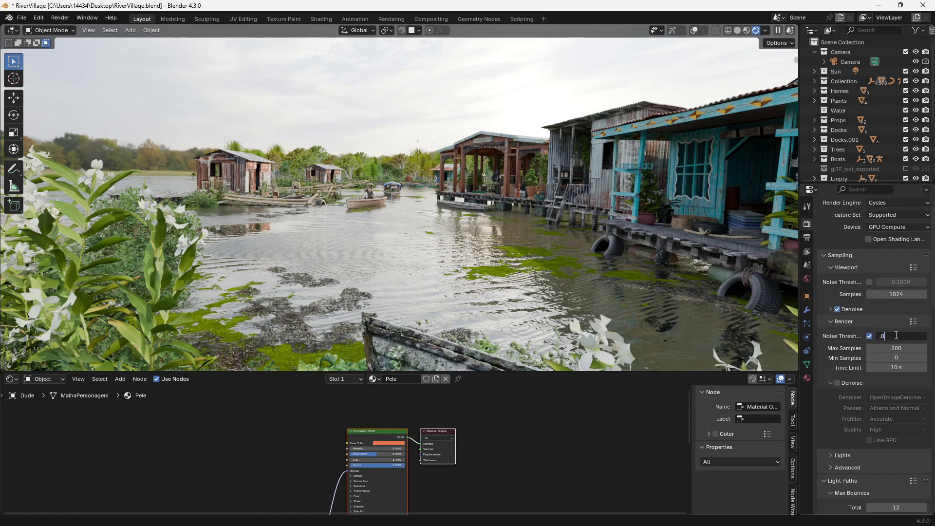
{"action": "key", "text": "BackSpace"}
{"action": "key", "text": "BackSpace"}
{"action": "type", "text": "0.02"}
{"action": "key", "text": "Return"}
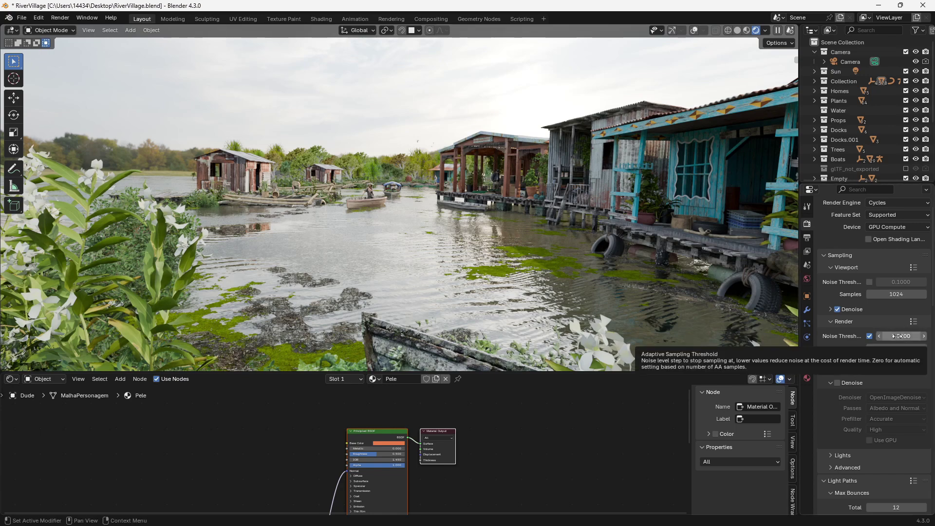
{"action": "left_click", "coordinate": [899, 336]}
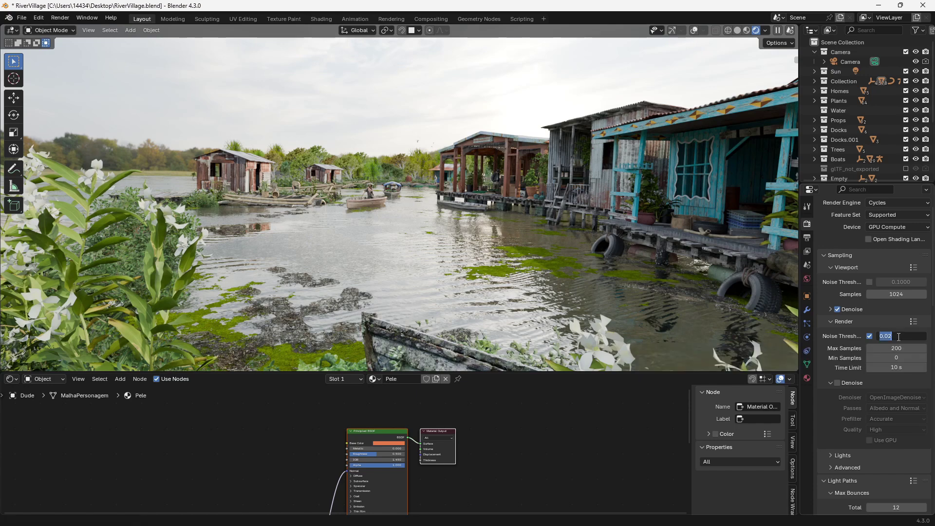
{"action": "type", "text": "0.08"}
{"action": "key", "text": "Return"}
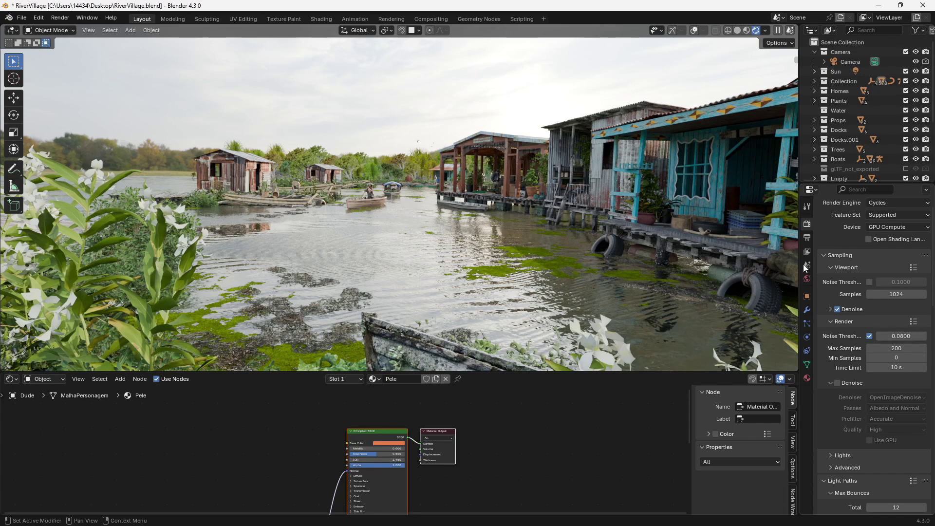
{"action": "scroll", "coordinate": [863, 320], "scroll_direction": "down", "scroll_amount": 11}
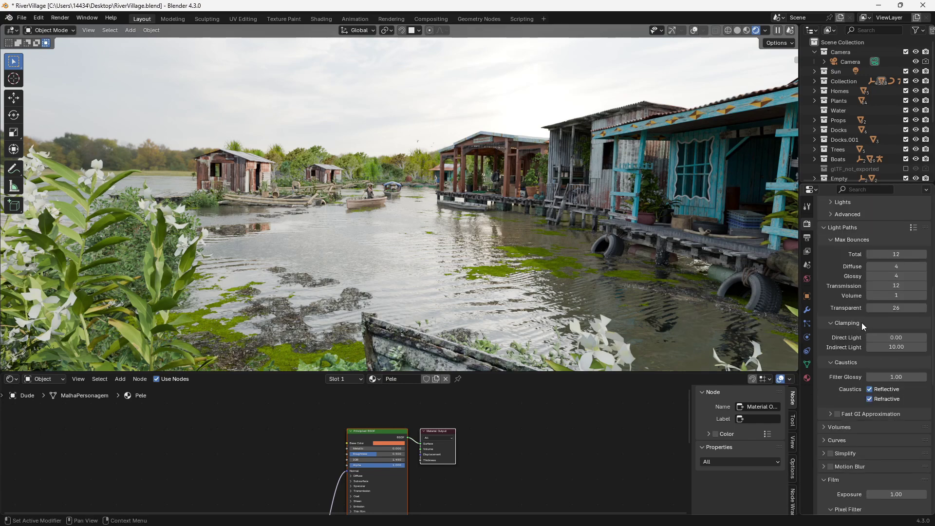
Render frame 103 with F12, note the 23.01 s render time, and close the result.
{"action": "scroll", "coordinate": [861, 322], "scroll_direction": "down", "scroll_amount": 8}
{"action": "key", "text": "F12"}
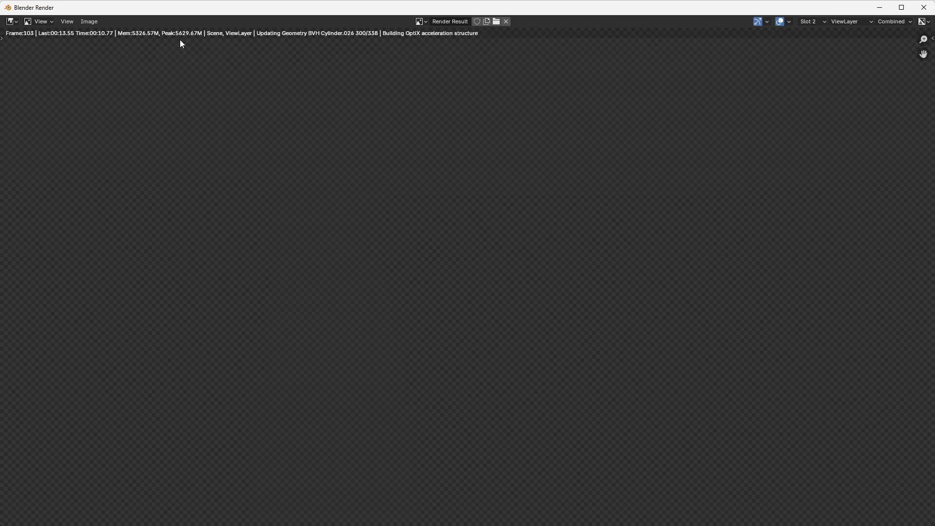
{"action": "scroll", "coordinate": [386, 90], "scroll_direction": "down", "scroll_amount": 1}
{"action": "scroll", "coordinate": [387, 91], "scroll_direction": "up", "scroll_amount": 1}
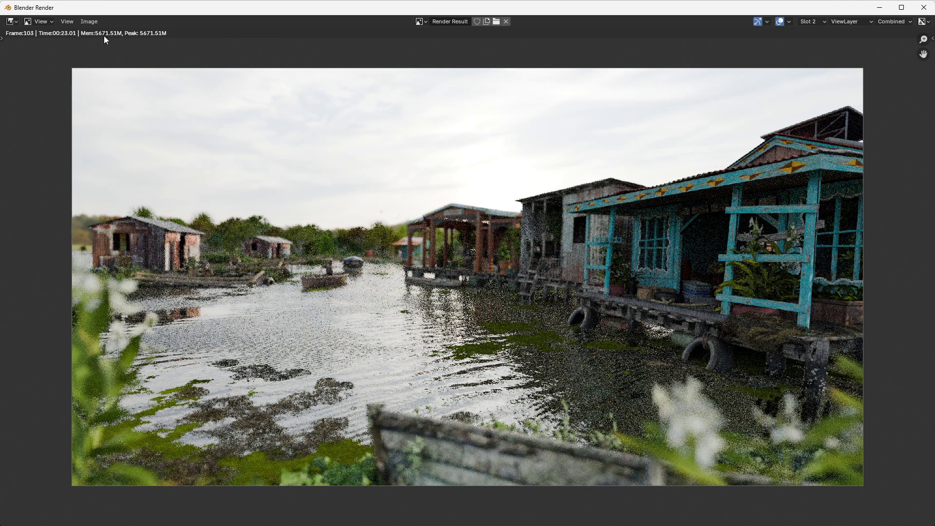
{"action": "scroll", "coordinate": [414, 262], "scroll_direction": "down", "scroll_amount": 1}
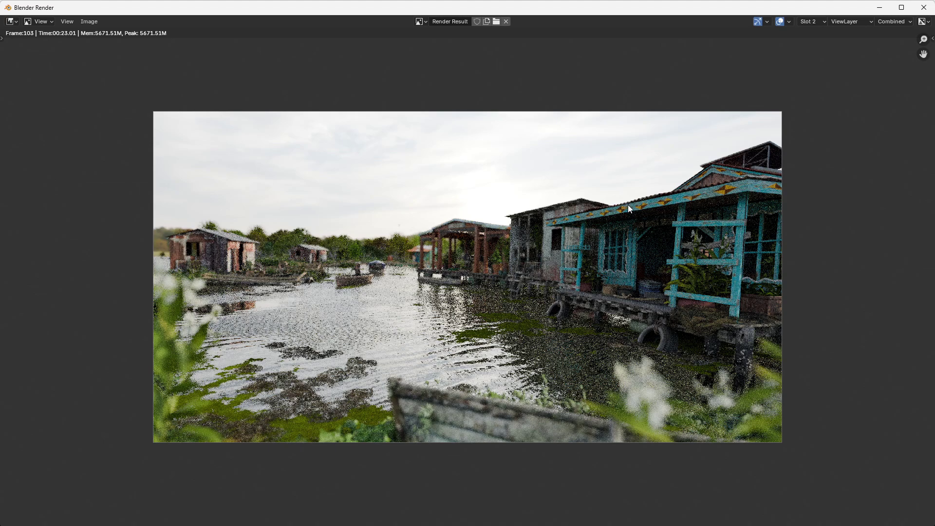
{"action": "key", "text": "Escape"}
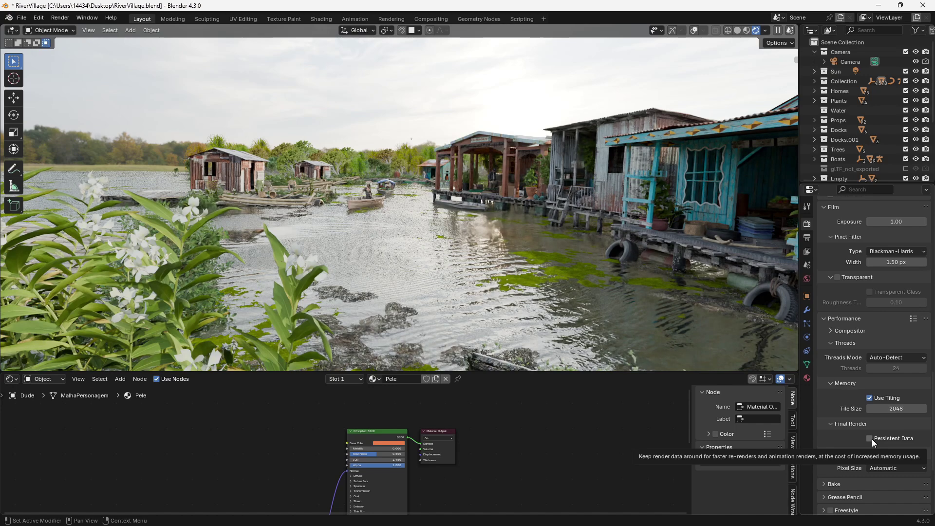
Turn on Persistent Data for final renders.
{"action": "left_click", "coordinate": [870, 439]}
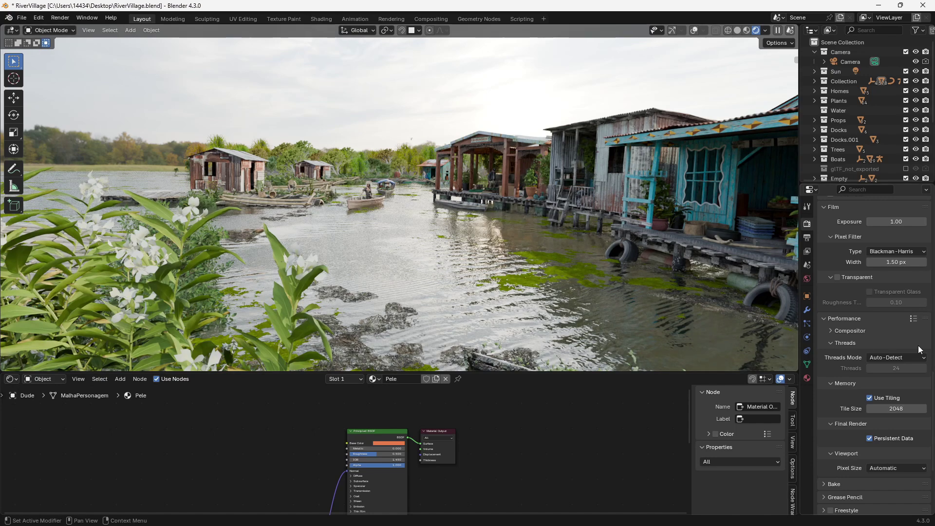
{"action": "scroll", "coordinate": [915, 337], "scroll_direction": "up", "scroll_amount": 10}
{"action": "scroll", "coordinate": [910, 335], "scroll_direction": "up", "scroll_amount": 6}
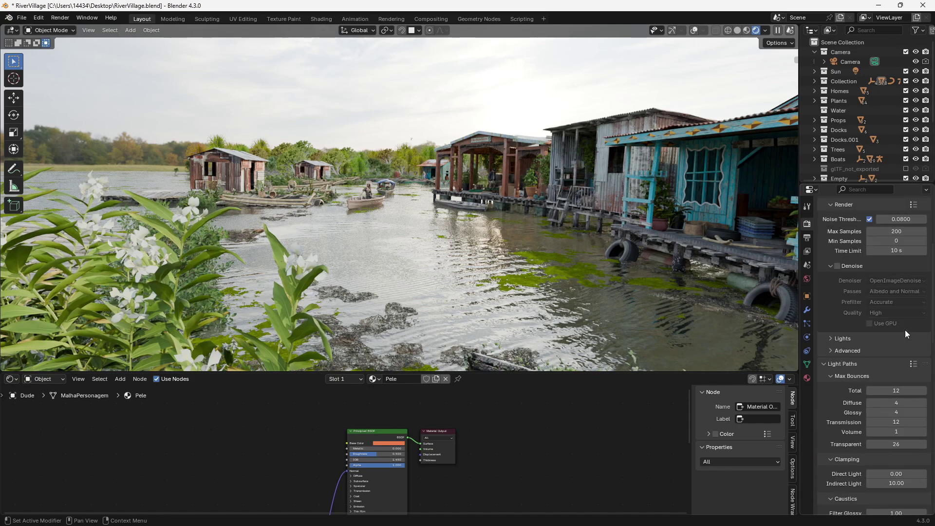
Show Unused Data in the Outliner and raise the render Min Samples.
{"action": "left_click", "coordinate": [830, 30]}
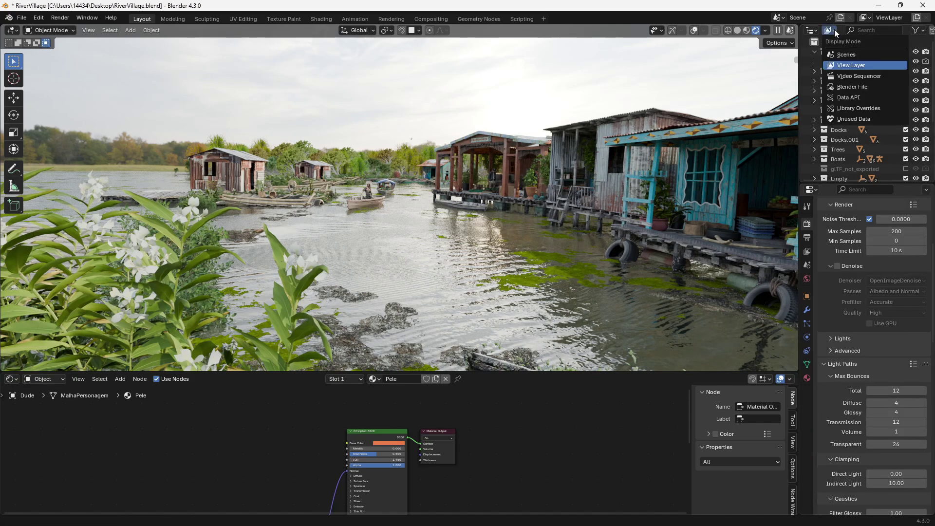
{"action": "left_click", "coordinate": [838, 124]}
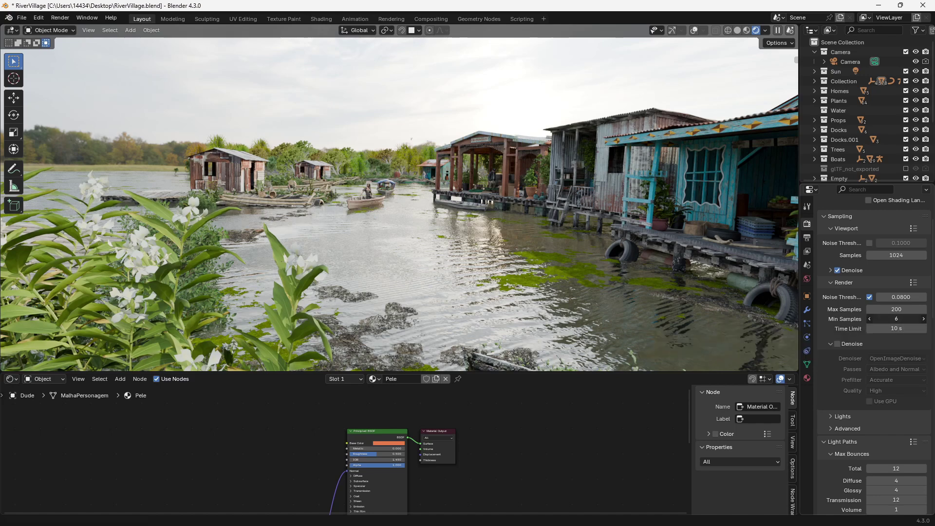
{"action": "left_click_drag", "start_coordinate": [896, 318], "coordinate": [928, 329]}
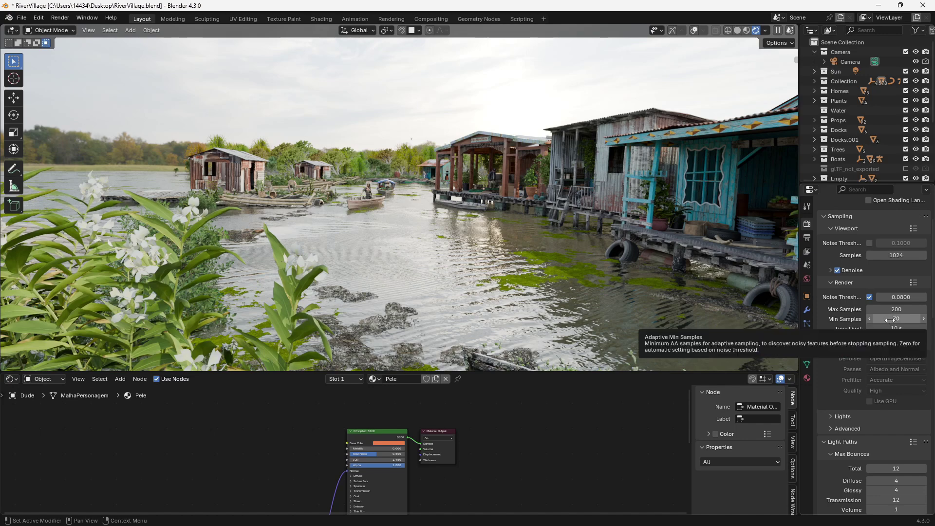
Reset Min Samples and Time Limit to 0 and re-enter 200 as Max Samples.
{"action": "left_click_drag", "start_coordinate": [890, 319], "coordinate": [849, 320]}
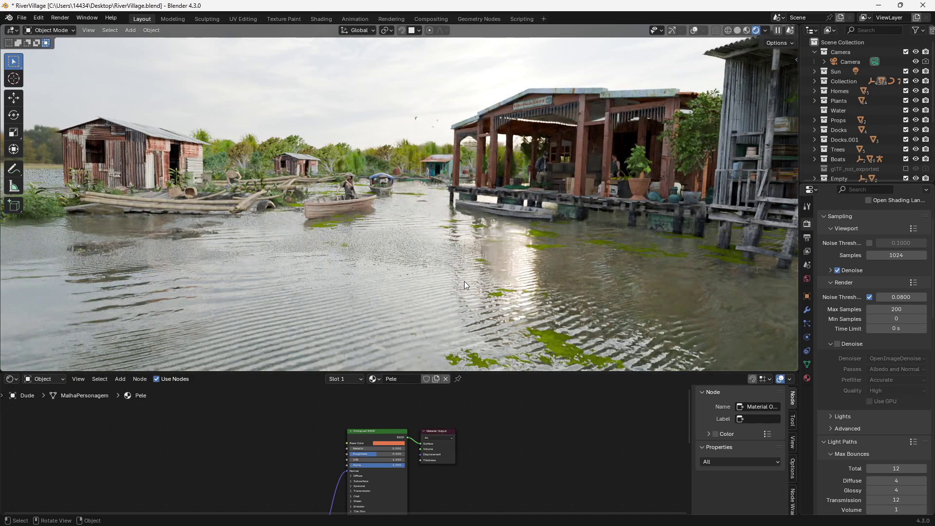
{"action": "mouse_move", "coordinate": [892, 309]}
{"action": "left_mouse_down"}
{"action": "mouse_move", "coordinate": [906, 309]}
{"action": "mouse_move", "coordinate": [892, 309]}
{"action": "left_mouse_up"}
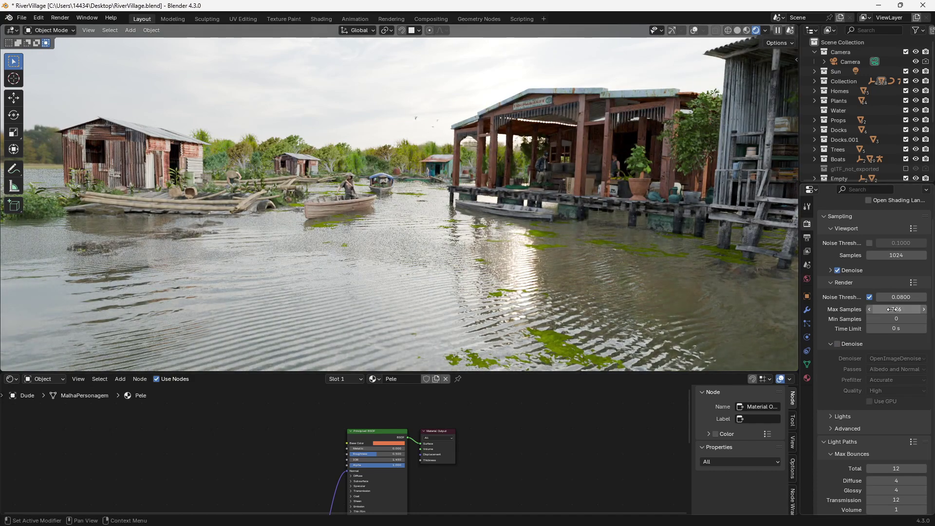
{"action": "left_click", "coordinate": [892, 310]}
{"action": "type", "text": "200"}
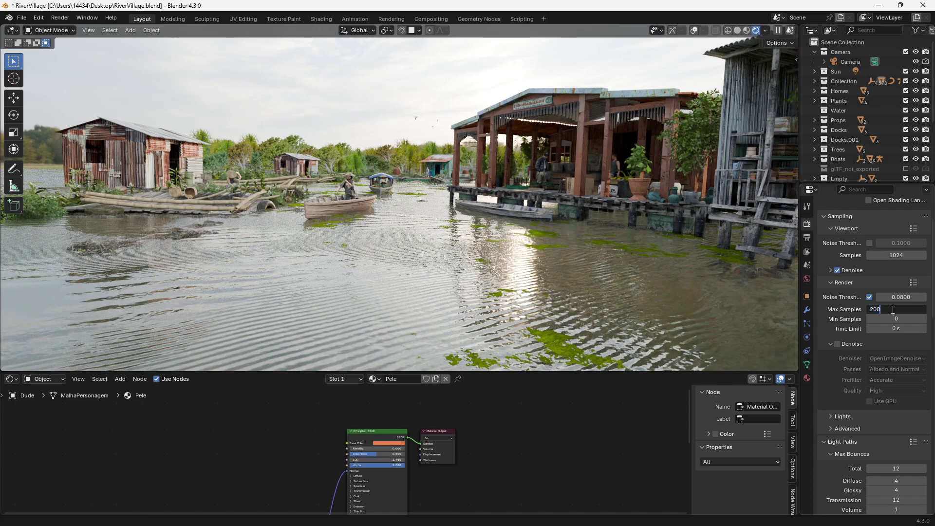
{"action": "key", "text": "Return"}
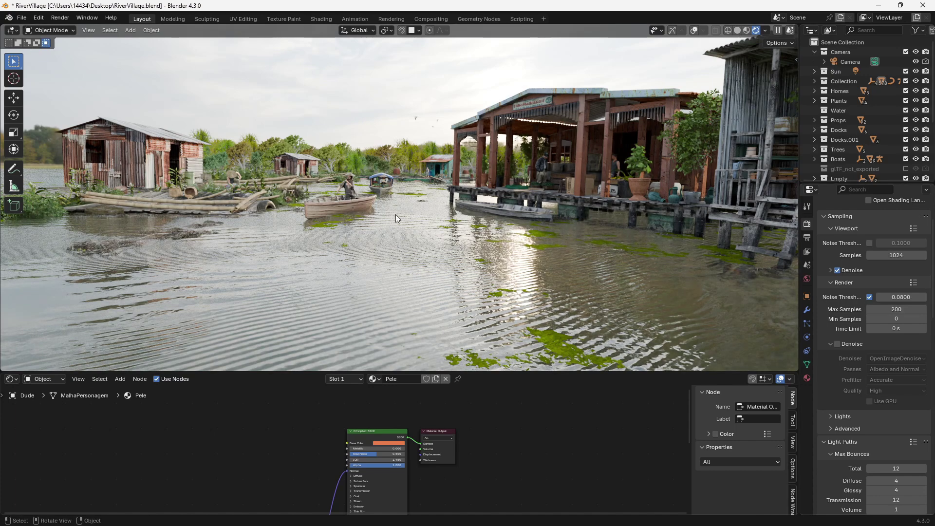
Enable Denoise for final renders and preview the camera move through the village.
{"action": "left_click", "coordinate": [837, 344]}
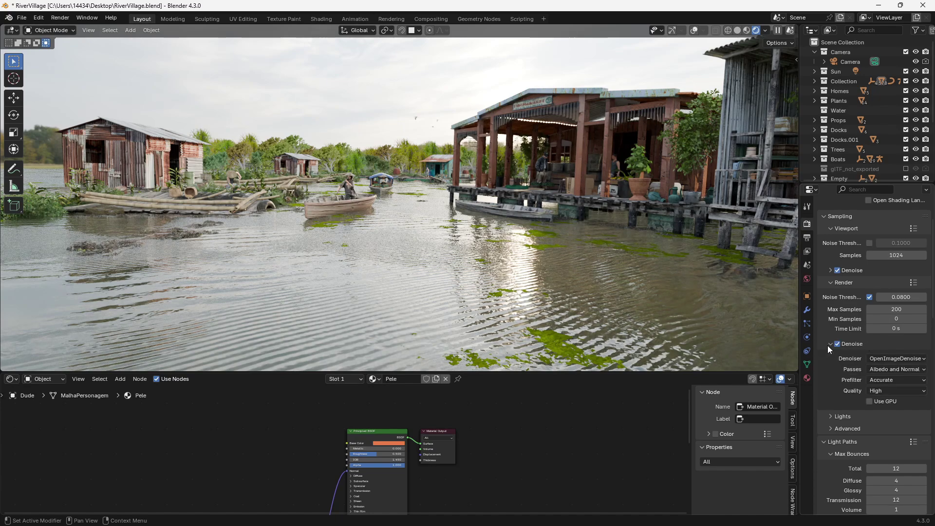
{"action": "key", "text": "space"}
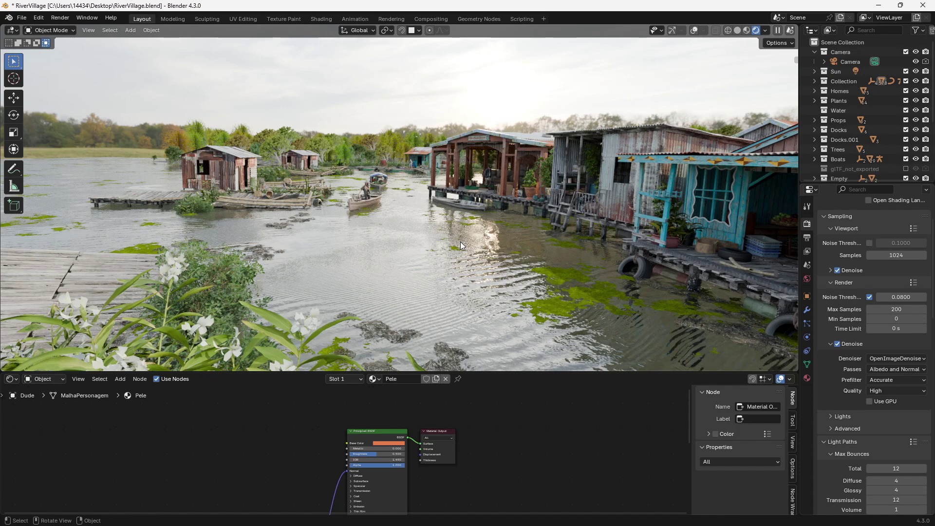
{"action": "mouse_move", "coordinate": [460, 242]}
{"action": "middle_mouse_down"}
{"action": "mouse_move", "coordinate": [483, 238]}
{"action": "mouse_move", "coordinate": [468, 234]}
{"action": "middle_mouse_up"}
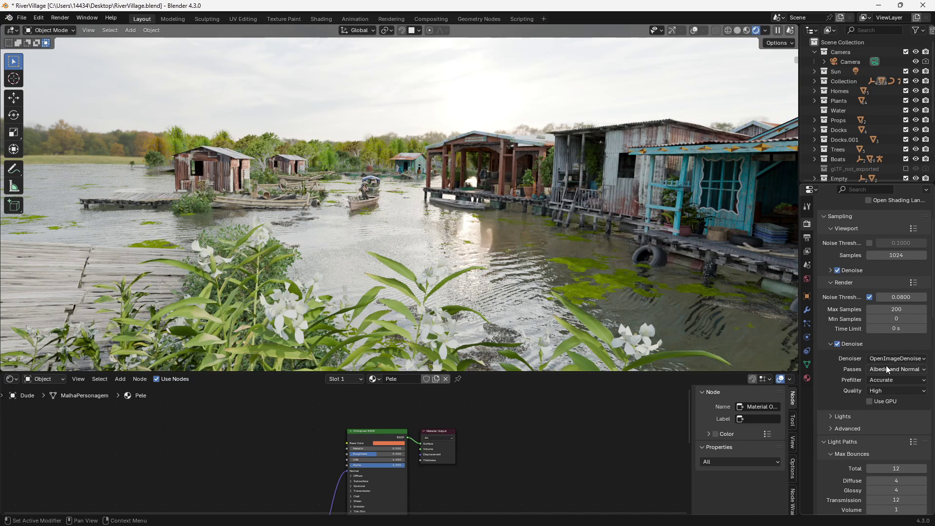
{"action": "scroll", "coordinate": [851, 286], "scroll_direction": "down", "scroll_amount": 1}
{"action": "scroll", "coordinate": [852, 287], "scroll_direction": "up", "scroll_amount": 1}
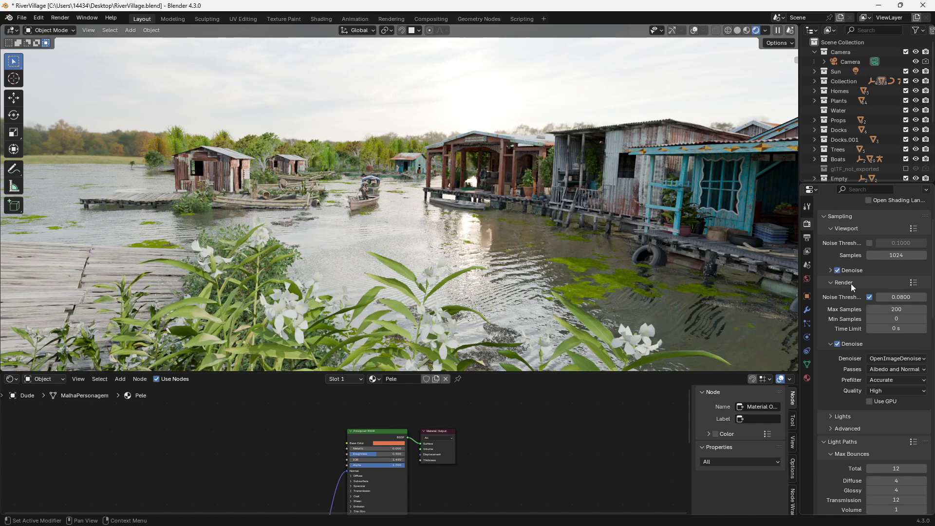
Try the OptiX denoiser, then switch back to OpenImageDenoise.
{"action": "left_click", "coordinate": [881, 360]}
{"action": "left_click", "coordinate": [881, 361]}
{"action": "left_click", "coordinate": [881, 361]}
{"action": "left_click", "coordinate": [881, 360]}
{"action": "left_click", "coordinate": [868, 360]}
{"action": "left_click", "coordinate": [866, 370]}
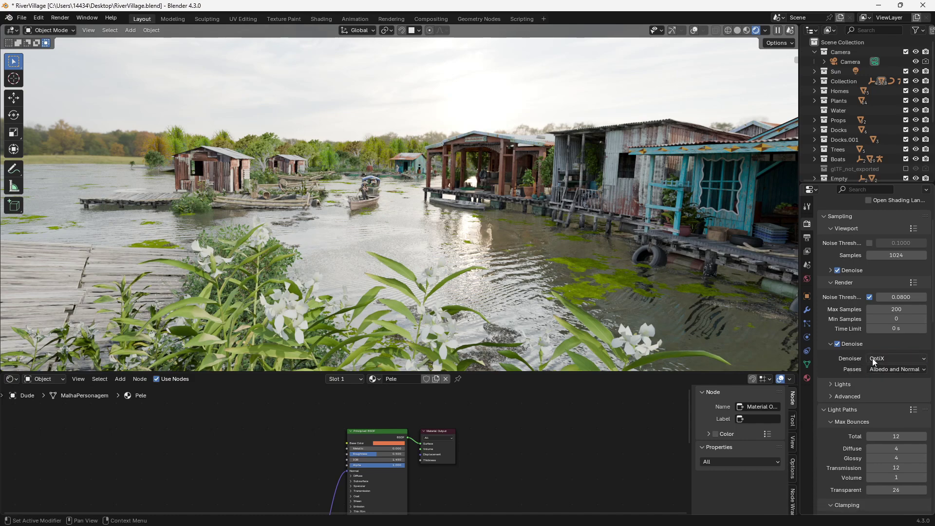
{"action": "left_click", "coordinate": [872, 359]}
{"action": "left_click", "coordinate": [869, 380]}
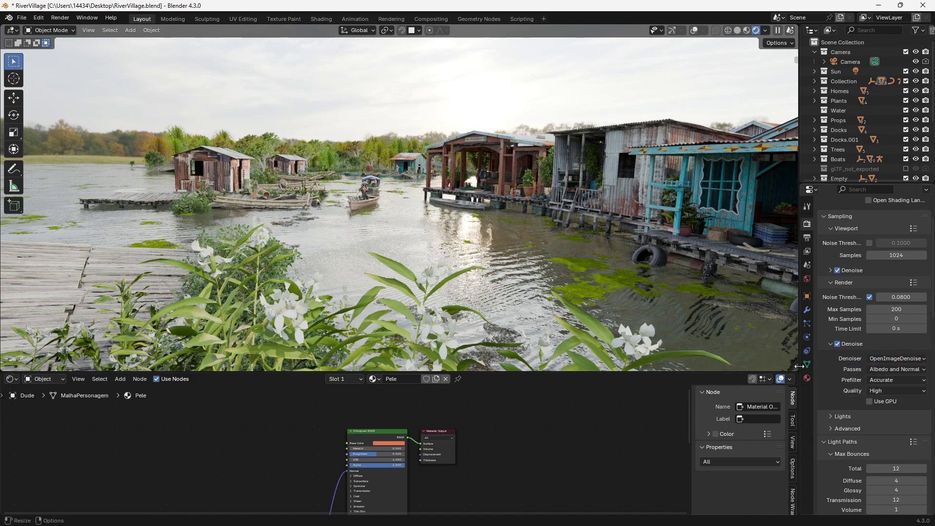
Keep High quality and Accurate prefilter, and turn on Use GPU for denoising.
{"action": "left_click", "coordinate": [912, 371]}
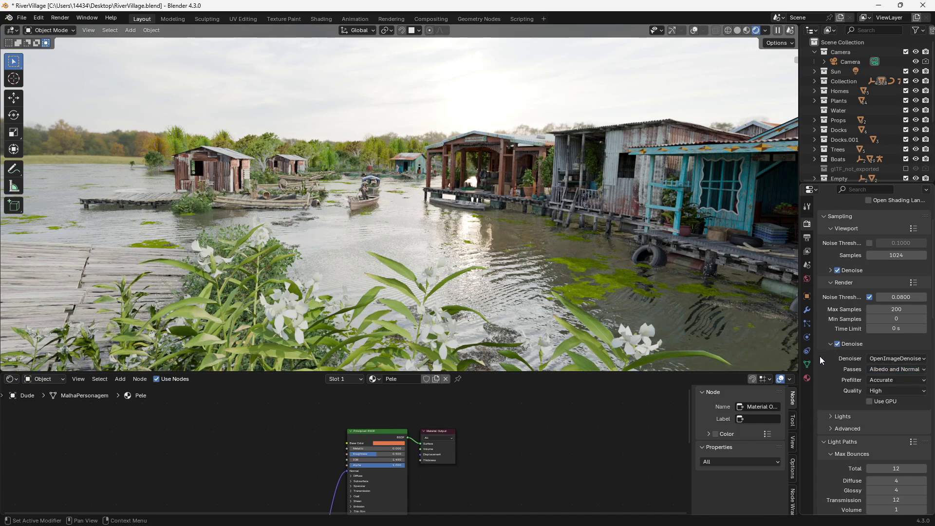
{"action": "scroll", "coordinate": [513, 291], "scroll_direction": "up", "scroll_amount": 3}
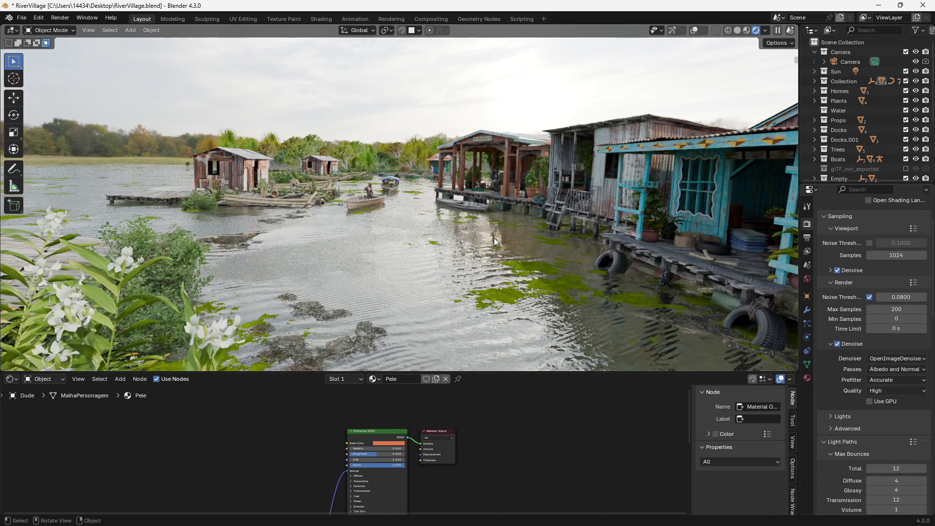
{"action": "left_click", "coordinate": [894, 392]}
{"action": "left_click", "coordinate": [890, 390]}
{"action": "left_click", "coordinate": [885, 382]}
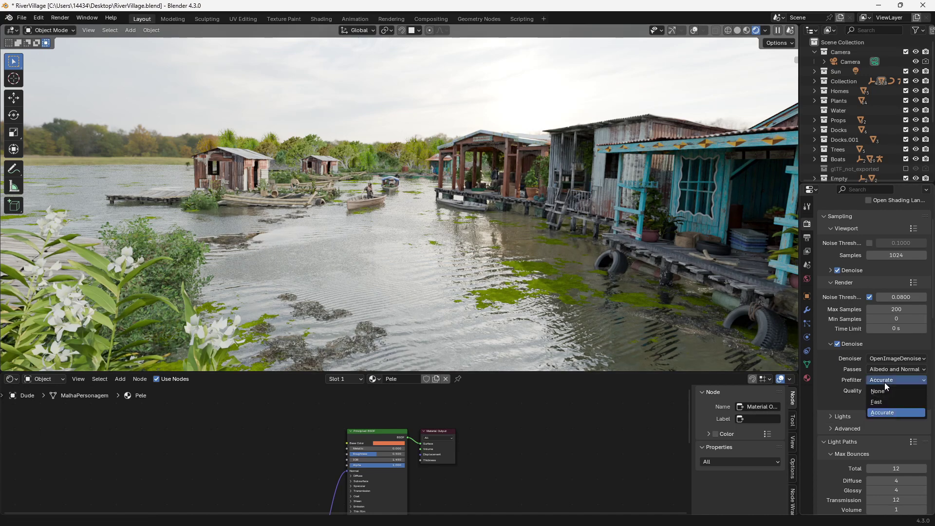
{"action": "left_click", "coordinate": [878, 414]}
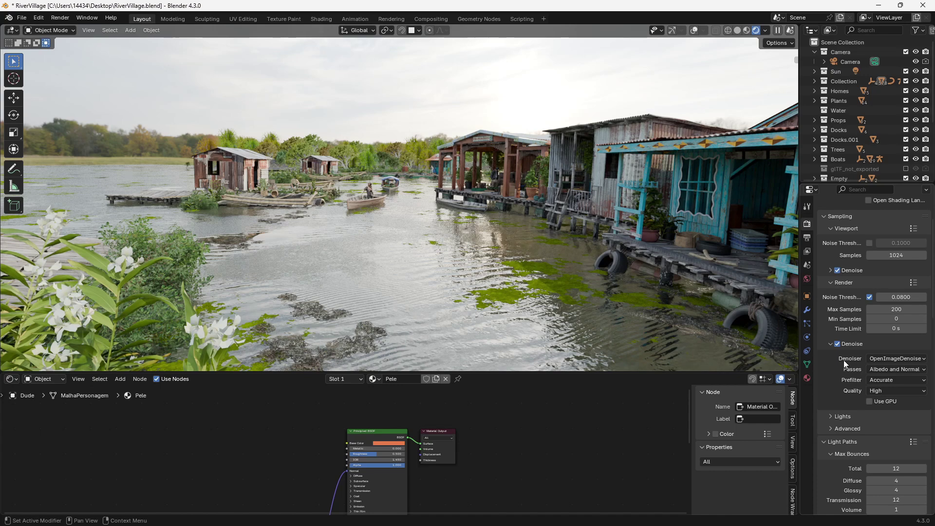
{"action": "left_click", "coordinate": [871, 404]}
{"action": "scroll", "coordinate": [819, 367], "scroll_direction": "down", "scroll_amount": 5}
Reset Transparent max bounces to 0, then raise them to 20.
{"action": "left_click", "coordinate": [896, 408]}
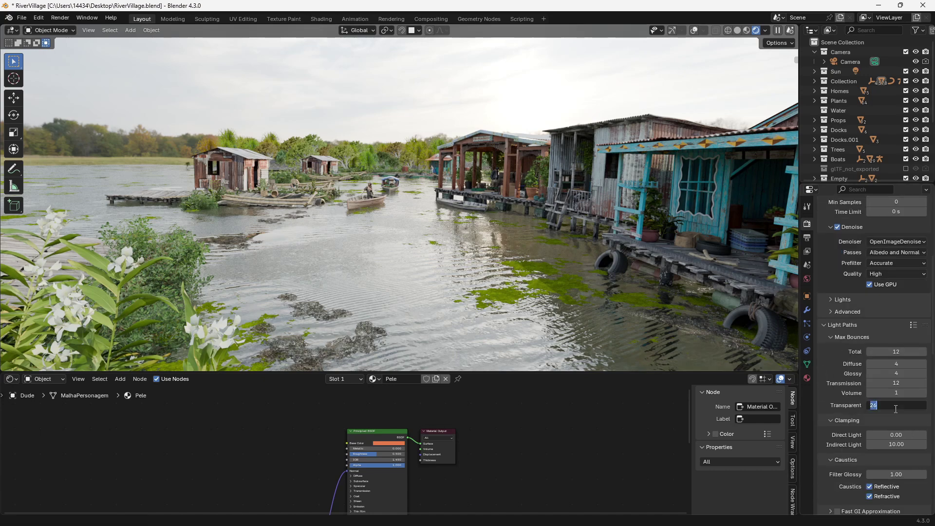
{"action": "type", "text": "0"}
{"action": "key", "text": "Return"}
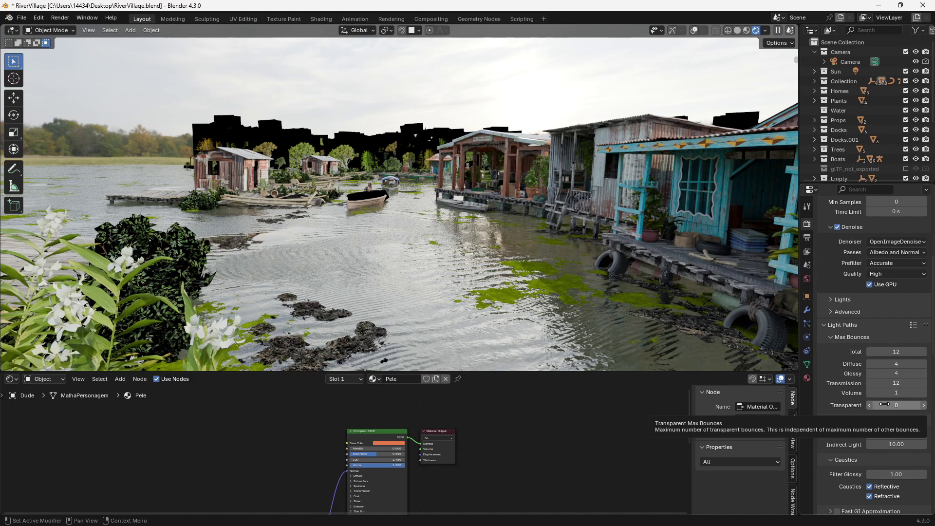
{"action": "left_click_drag", "start_coordinate": [885, 404], "coordinate": [905, 405]}
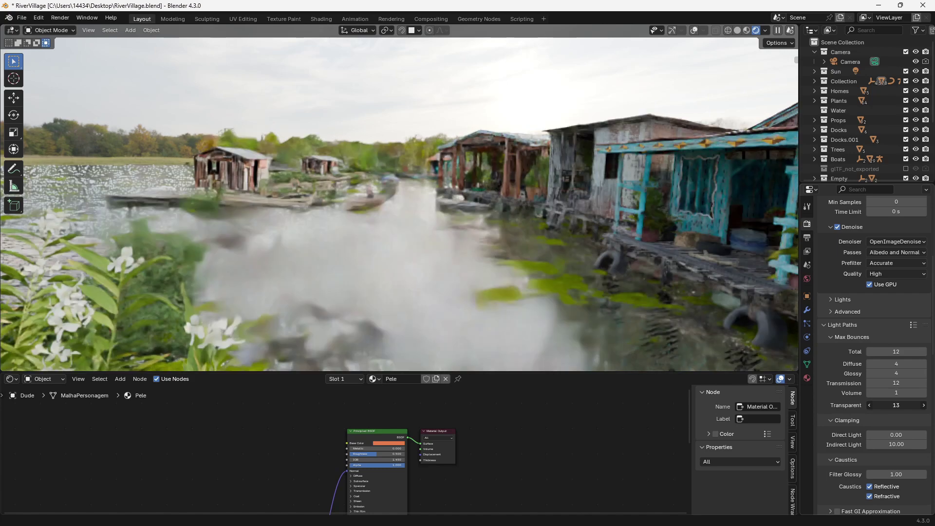
{"action": "left_click_drag", "start_coordinate": [904, 405], "coordinate": [891, 395]}
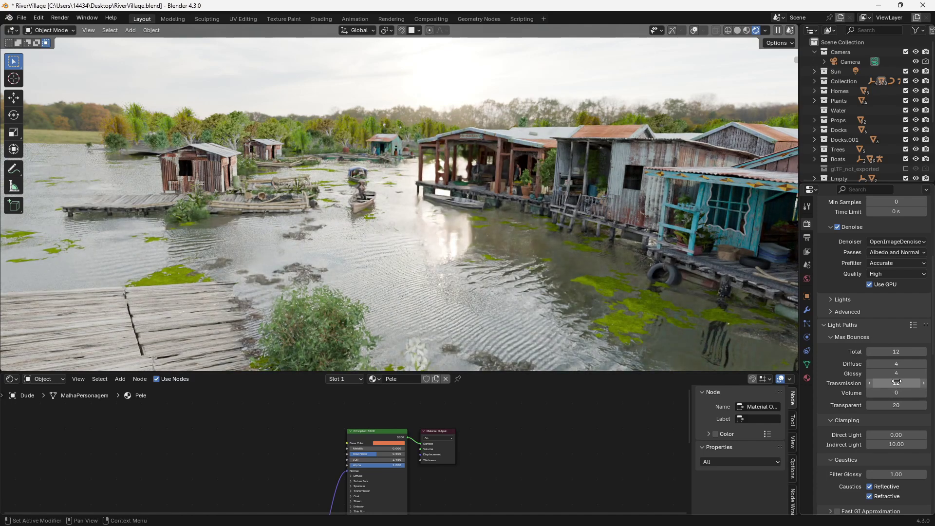
Set Transmission max bounces to 0, then step it up to 2.
{"action": "left_click_drag", "start_coordinate": [896, 383], "coordinate": [892, 383]}
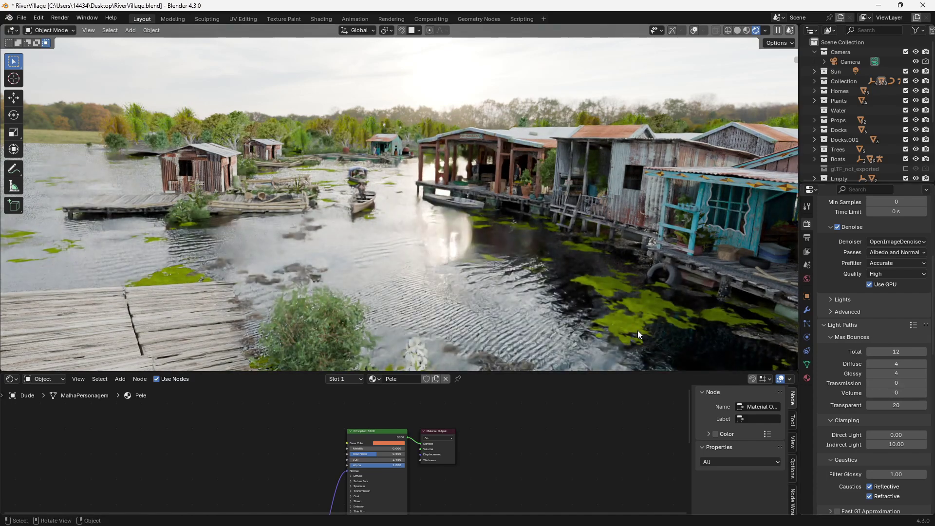
{"action": "left_click", "coordinate": [922, 383]}
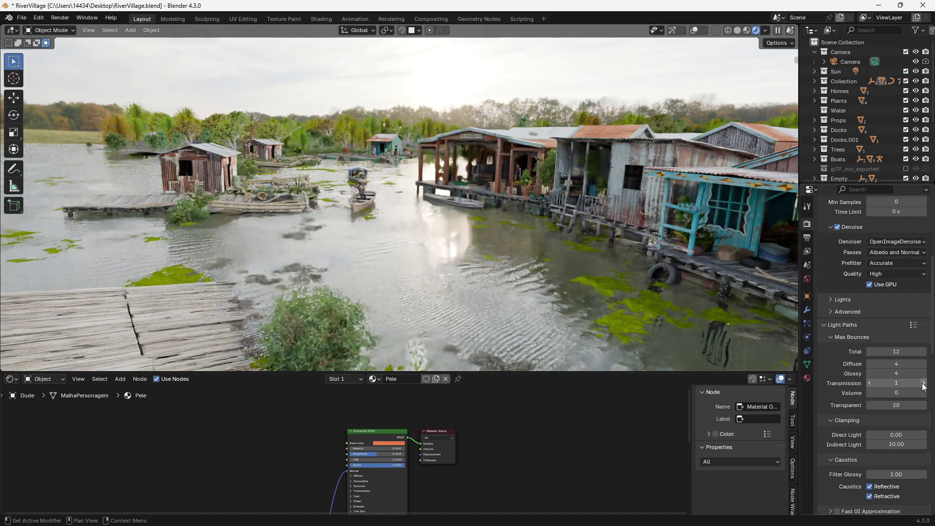
{"action": "left_click", "coordinate": [922, 383]}
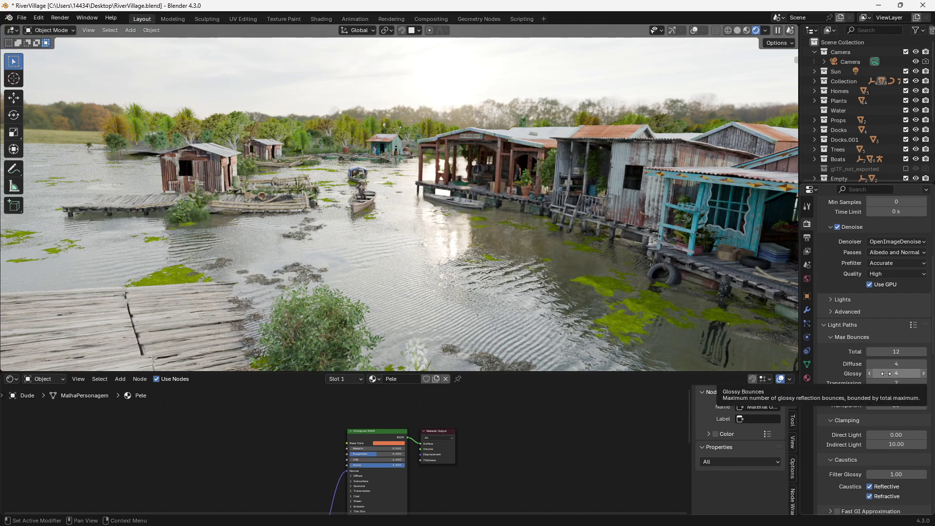
{"action": "scroll", "coordinate": [884, 370], "scroll_direction": "down", "scroll_amount": 2}
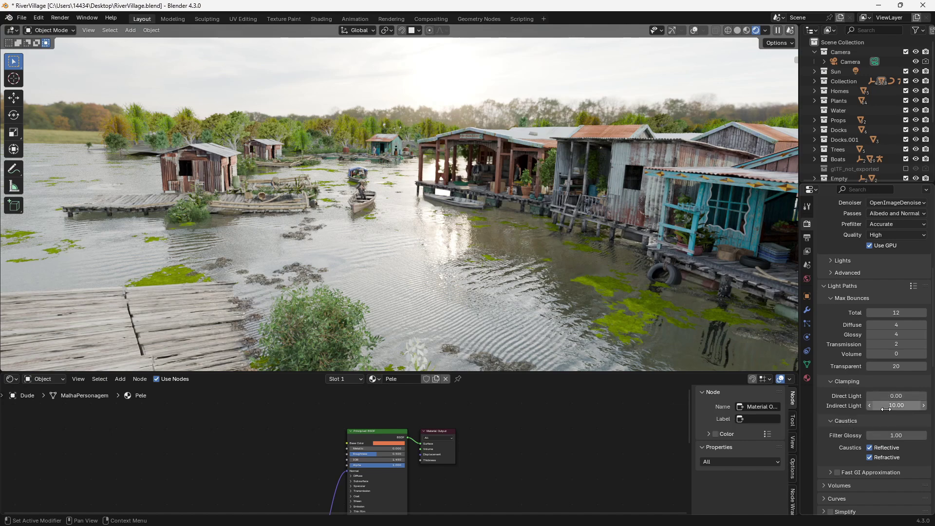
Lower the Indirect Light clamp from 10.00 and try values around 0.45 and 0.8.
{"action": "left_click_drag", "start_coordinate": [886, 408], "coordinate": [867, 405]}
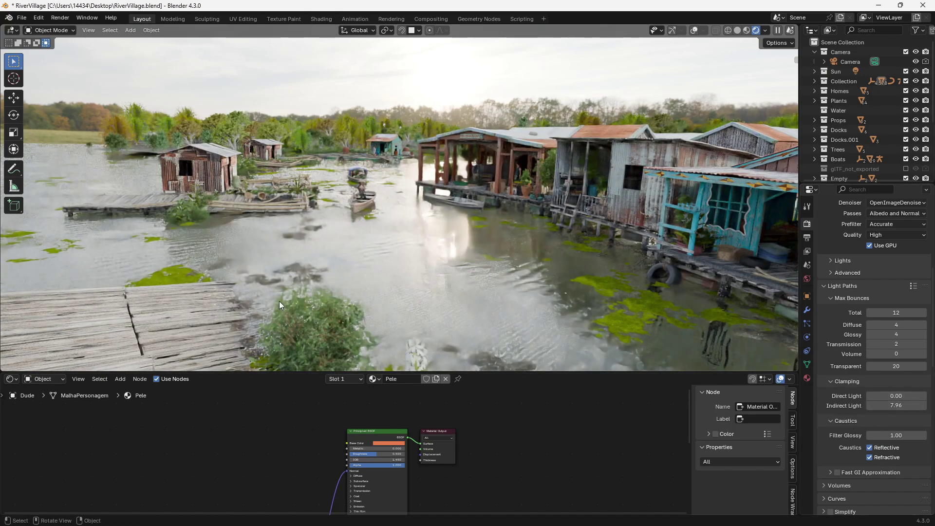
{"action": "key", "text": "BackSpace"}
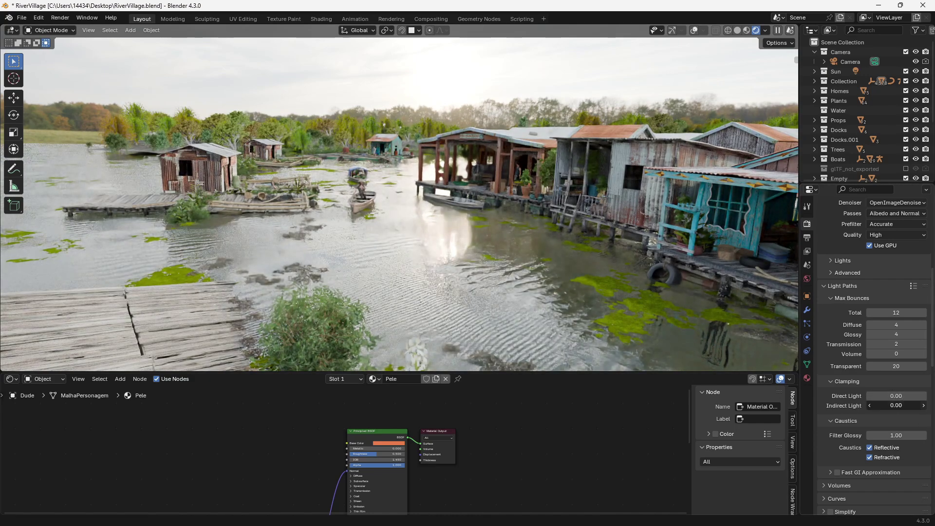
{"action": "left_click_drag", "start_coordinate": [916, 406], "coordinate": [917, 406]}
{"action": "middle_click_drag", "start_coordinate": [215, 206], "coordinate": [408, 200]}
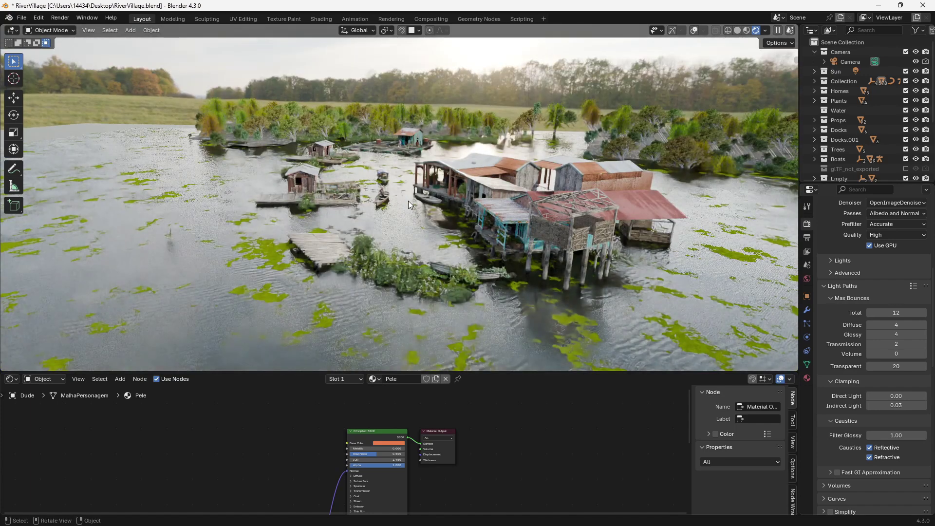
{"action": "left_click_drag", "start_coordinate": [889, 406], "coordinate": [910, 406]}
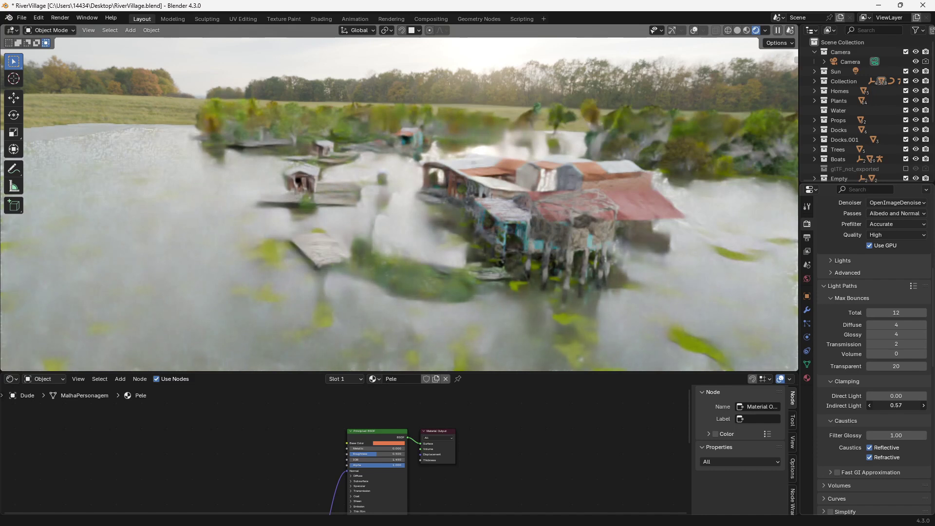
{"action": "left_click_drag", "start_coordinate": [896, 406], "coordinate": [904, 406]}
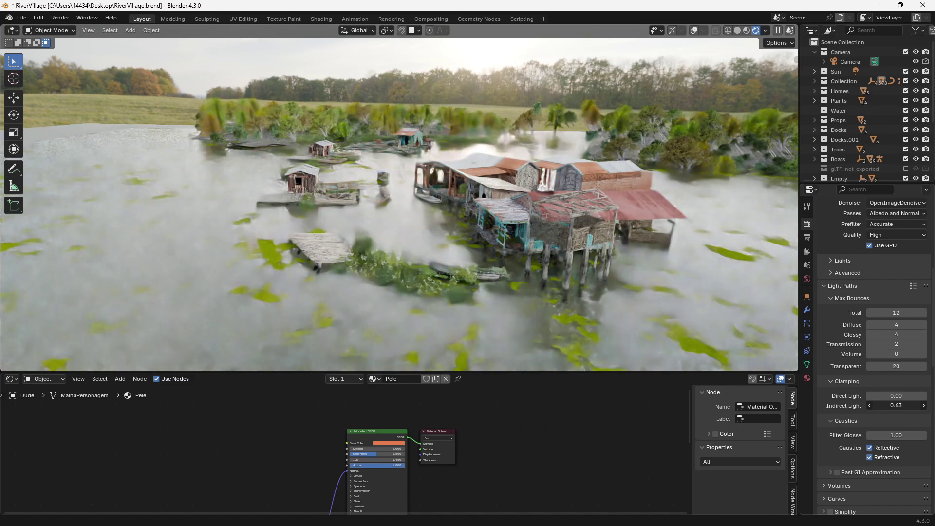
Enter 0.1 for the Indirect Light clamp, then raise it to 1.00 and check the stilt houses.
{"action": "left_click", "coordinate": [890, 406]}
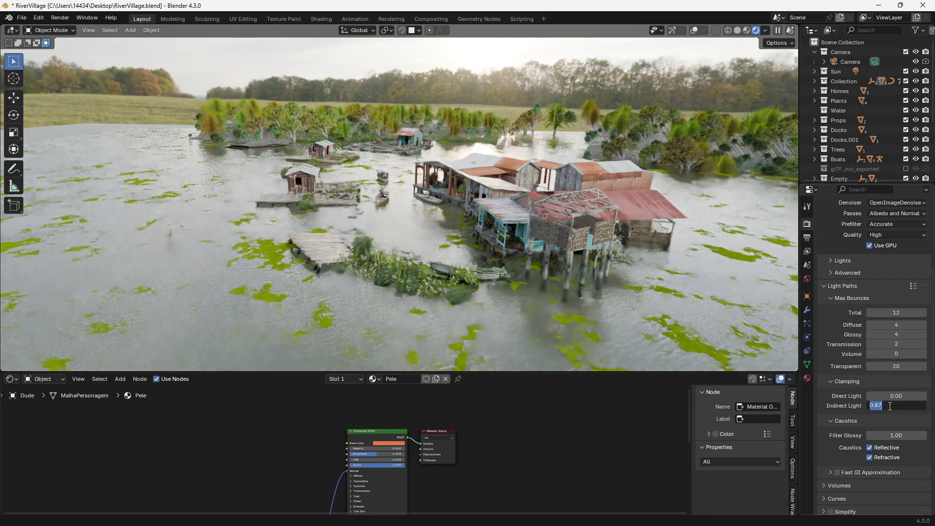
{"action": "key", "text": "BackSpace"}
{"action": "type", "text": "0.1"}
{"action": "key", "text": "Return"}
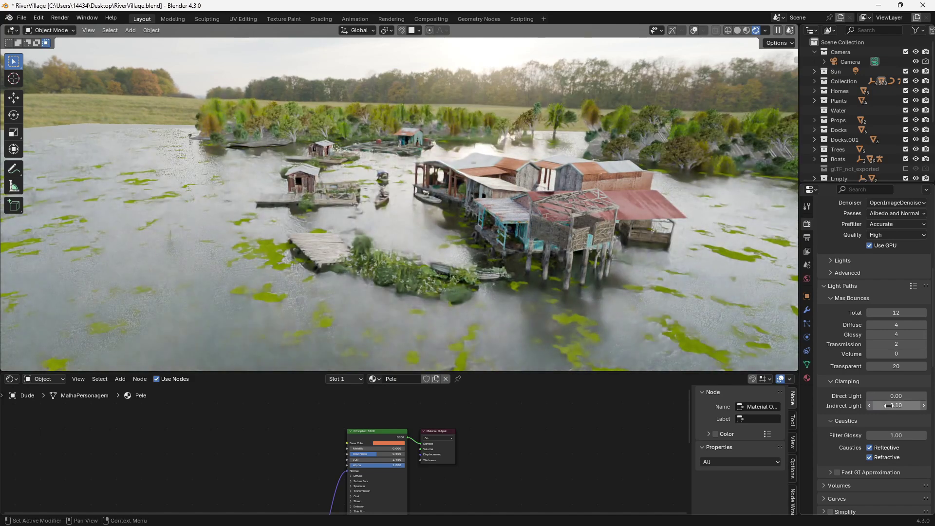
{"action": "left_click_drag", "start_coordinate": [889, 406], "coordinate": [911, 406]}
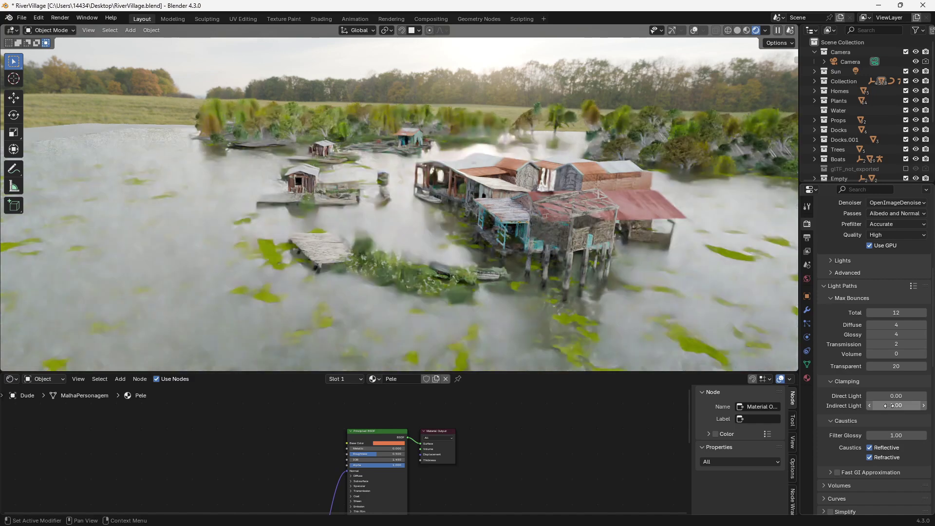
{"action": "scroll", "coordinate": [434, 191], "scroll_direction": "up", "scroll_amount": 6}
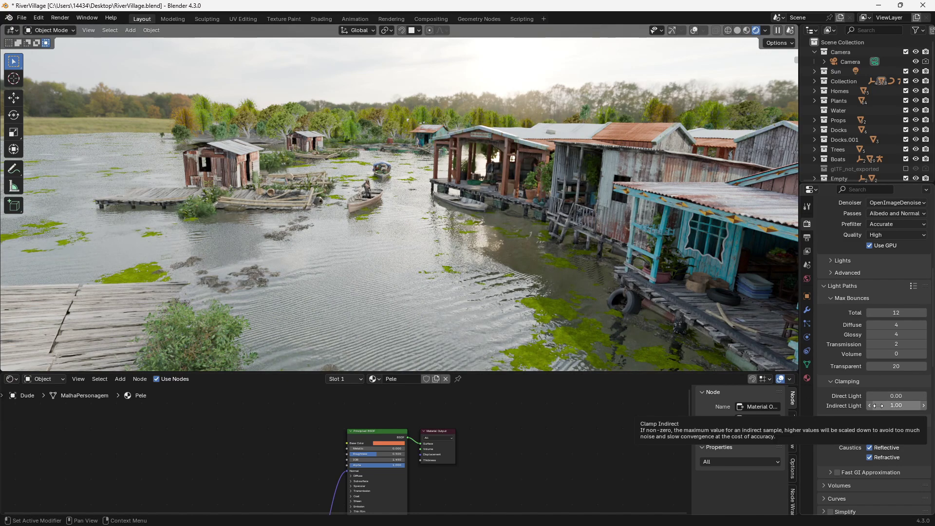
{"action": "scroll", "coordinate": [400, 235], "scroll_direction": "down", "scroll_amount": 3}
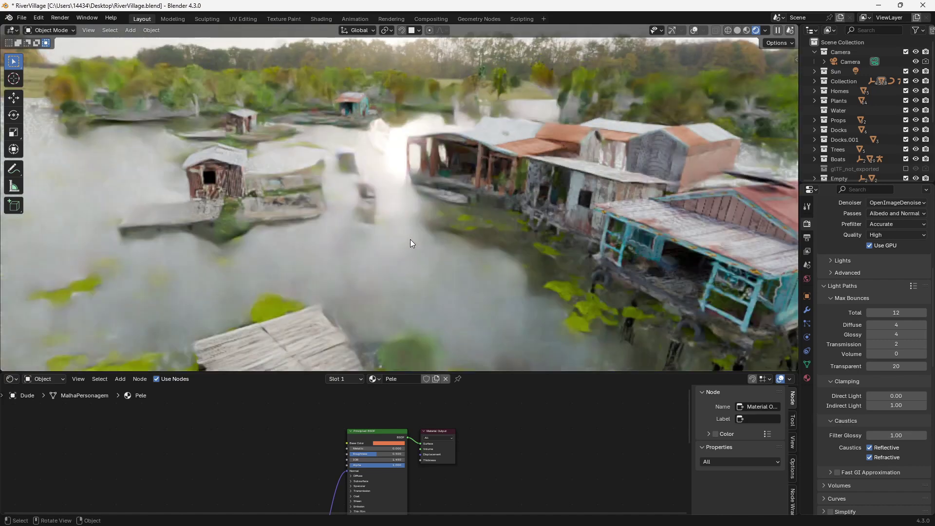
{"action": "scroll", "coordinate": [403, 236], "scroll_direction": "down", "scroll_amount": 2}
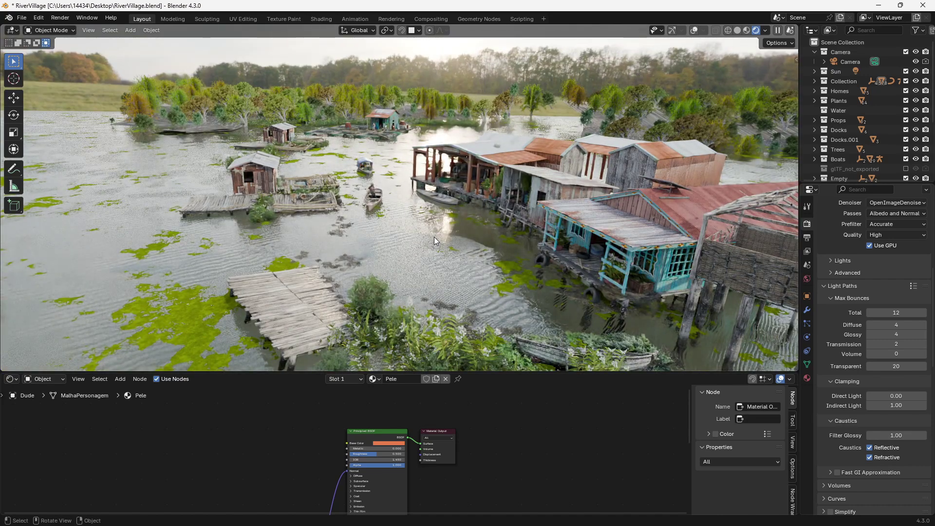
{"action": "middle_click_drag", "start_coordinate": [431, 236], "coordinate": [469, 163]}
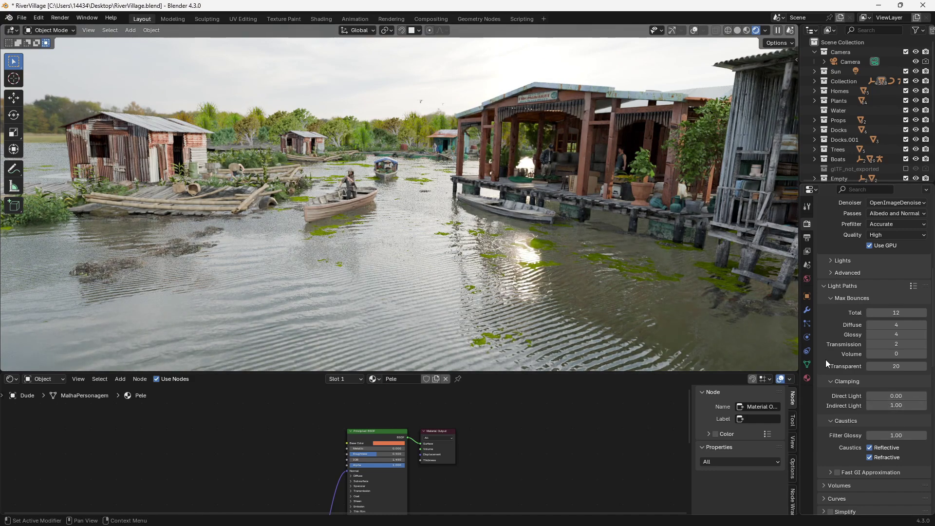
Toggle Reflective Caustics off and back on, leaving Fast GI Approximation collapsed.
{"action": "scroll", "coordinate": [824, 360], "scroll_direction": "down", "scroll_amount": 4}
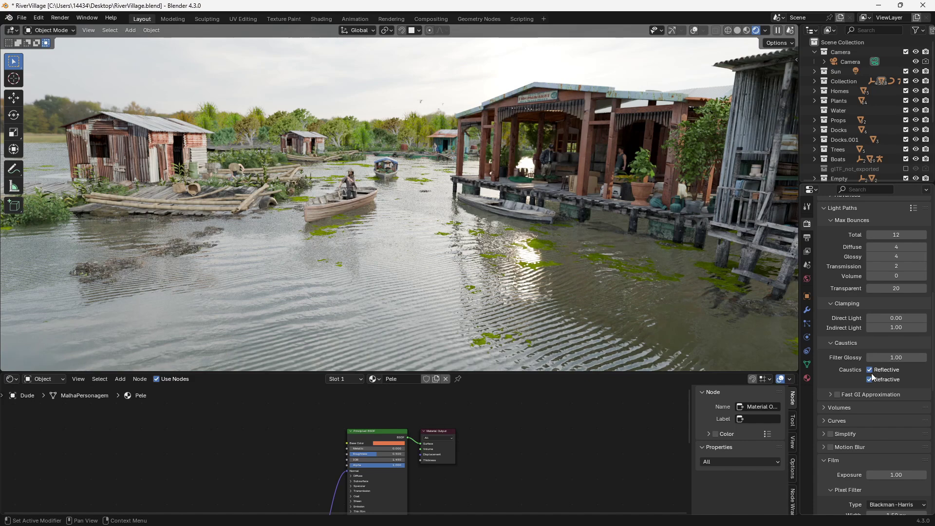
{"action": "left_click", "coordinate": [869, 370]}
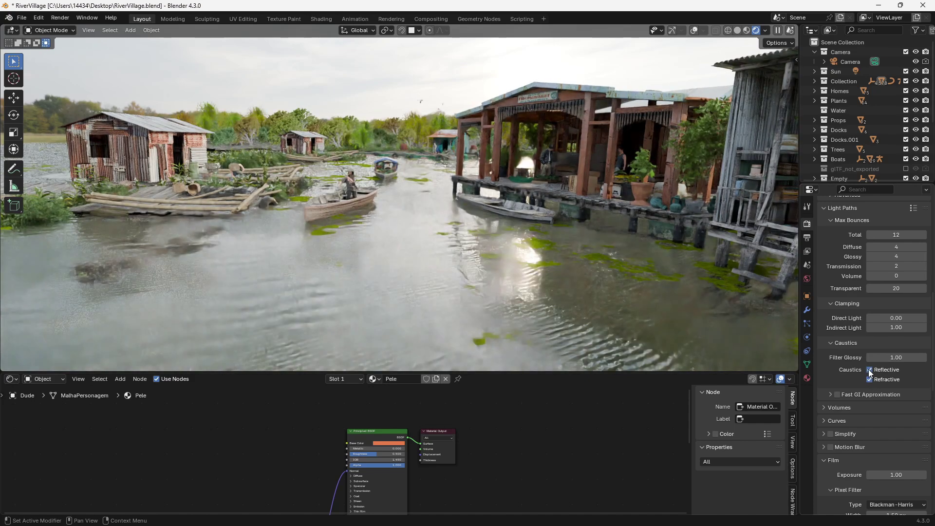
{"action": "left_click", "coordinate": [869, 370]}
{"action": "left_click", "coordinate": [829, 393]}
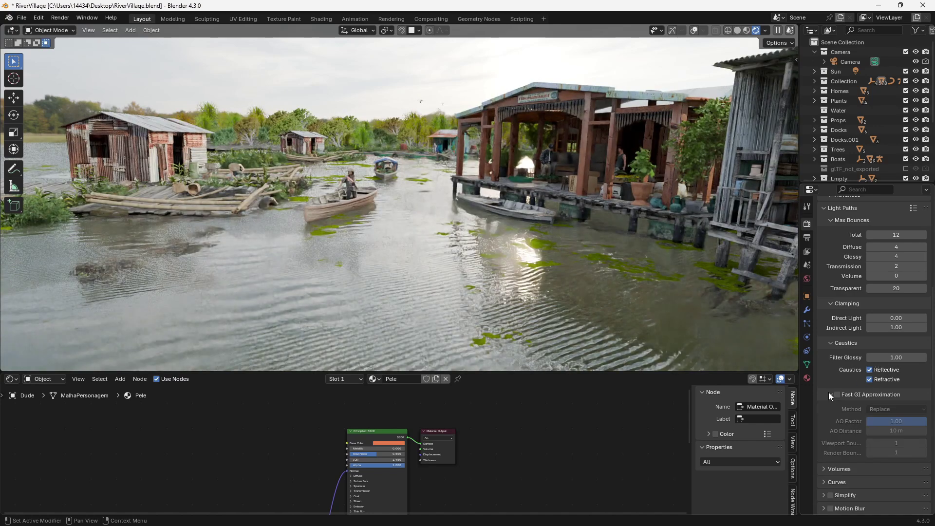
{"action": "left_click", "coordinate": [828, 392]}
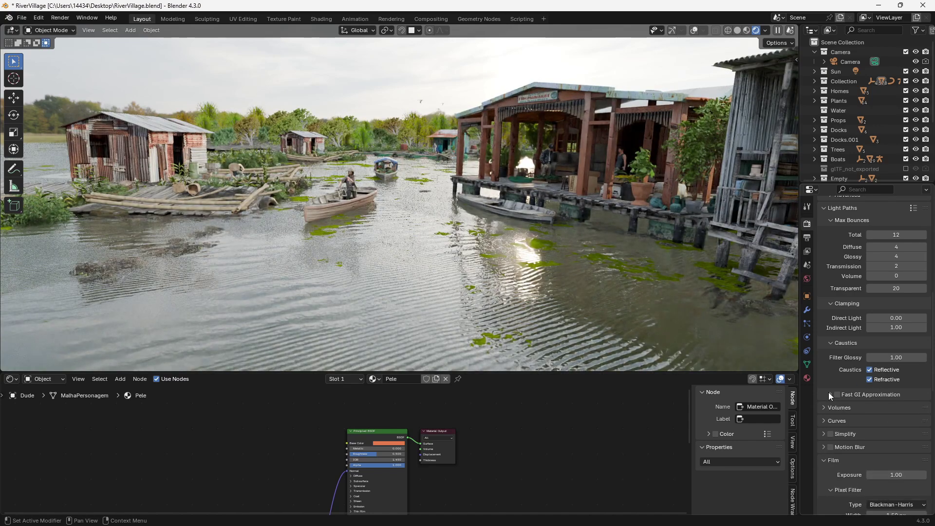
{"action": "left_click", "coordinate": [829, 393]}
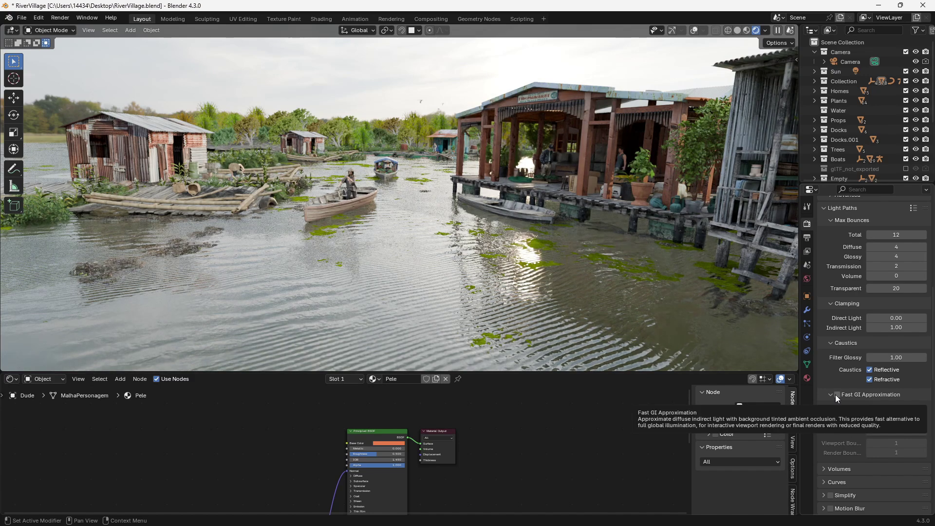
{"action": "left_click", "coordinate": [828, 393]}
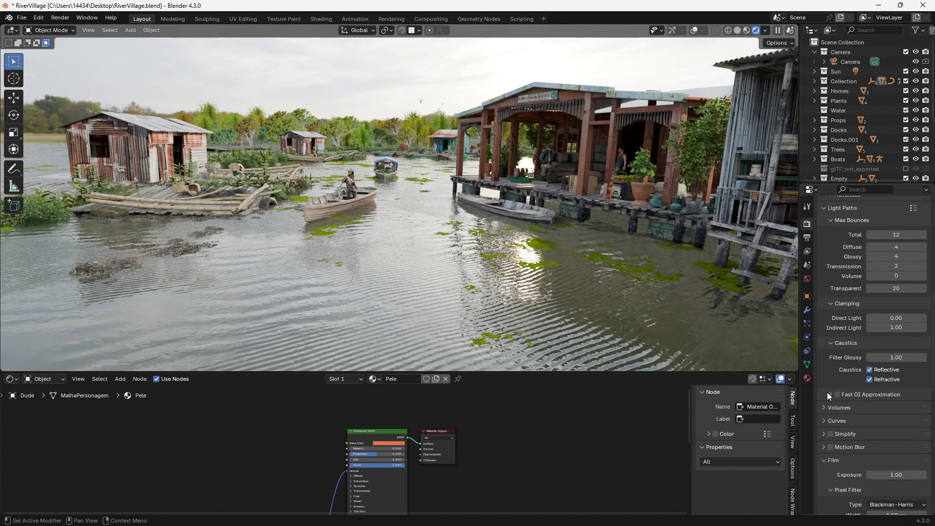
Expand the Simplify panel to show its Viewport and Render options.
{"action": "scroll", "coordinate": [827, 392], "scroll_direction": "down", "scroll_amount": 3}
{"action": "left_click", "coordinate": [820, 375]}
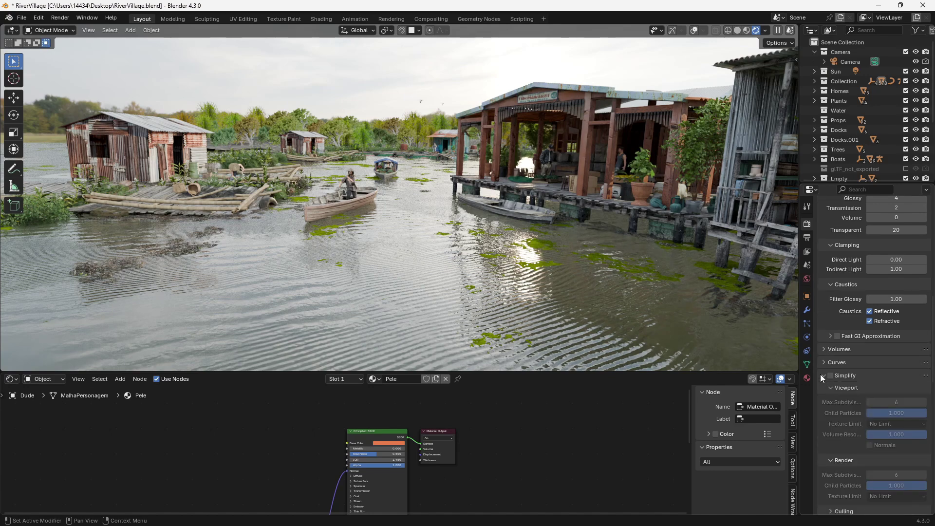
{"action": "scroll", "coordinate": [819, 356], "scroll_direction": "down", "scroll_amount": 2}
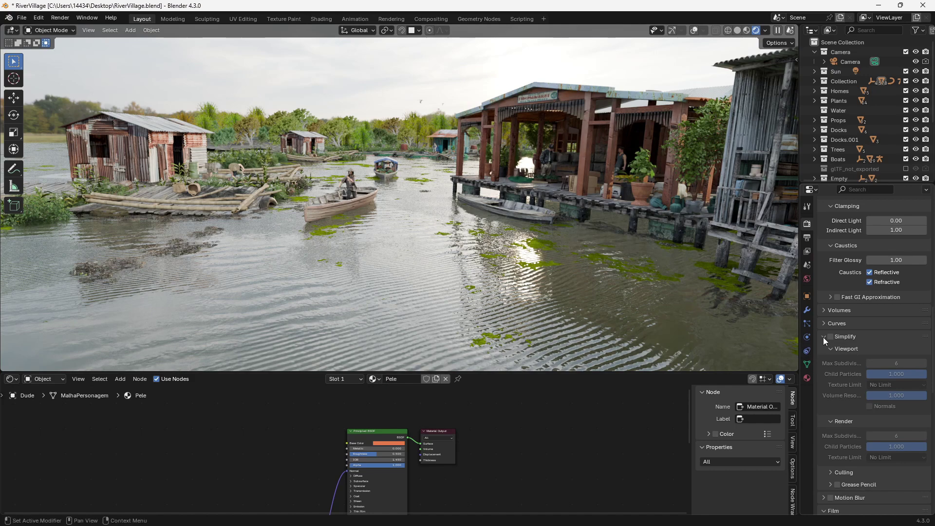
{"action": "left_click", "coordinate": [830, 337]}
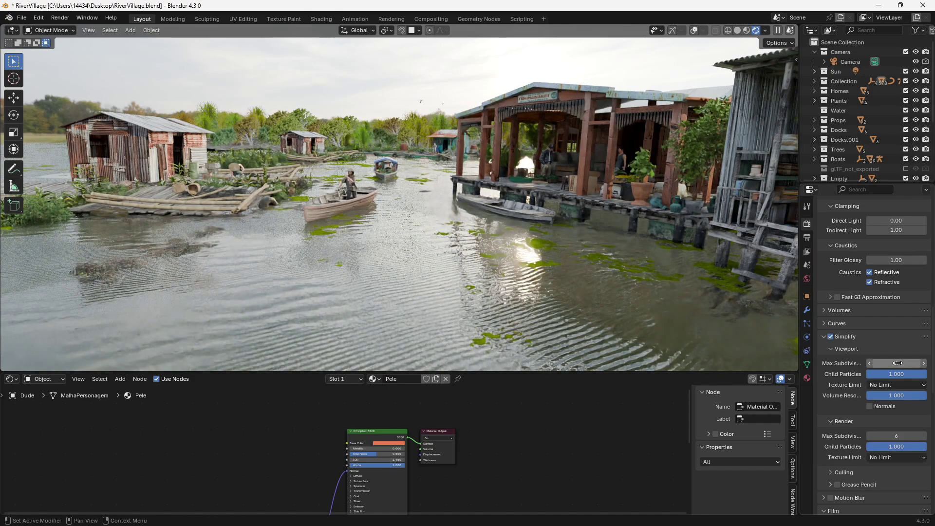
{"action": "left_click", "coordinate": [870, 363]}
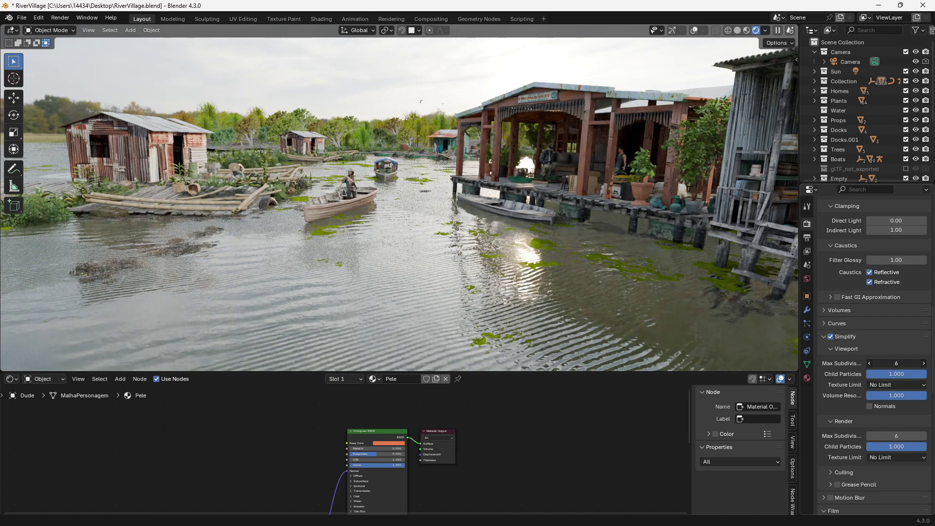
{"action": "left_click", "coordinate": [869, 364]}
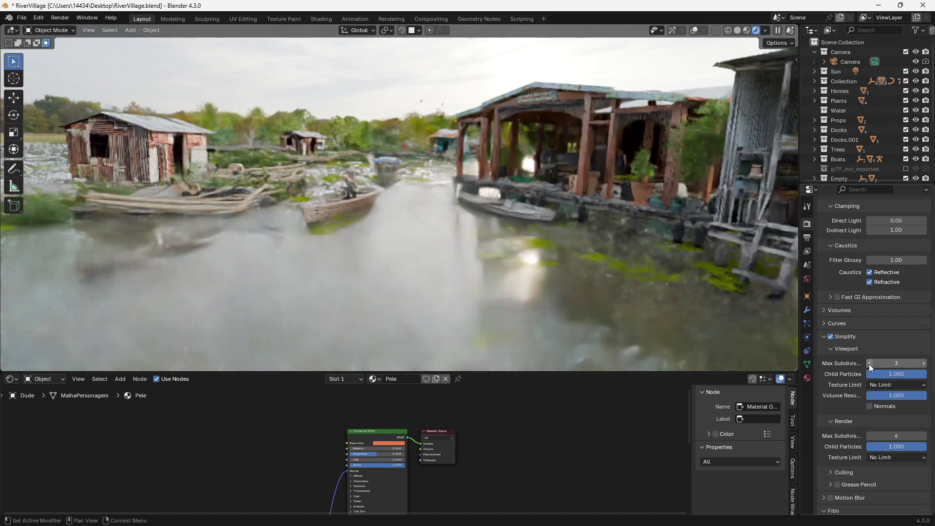
{"action": "left_click", "coordinate": [868, 364]}
{"action": "left_click", "coordinate": [869, 363]}
{"action": "mouse_move", "coordinate": [890, 373]}
{"action": "left_mouse_down"}
{"action": "mouse_move", "coordinate": [840, 373]}
{"action": "mouse_move", "coordinate": [879, 373]}
{"action": "left_mouse_up"}
{"action": "key", "text": "space"}
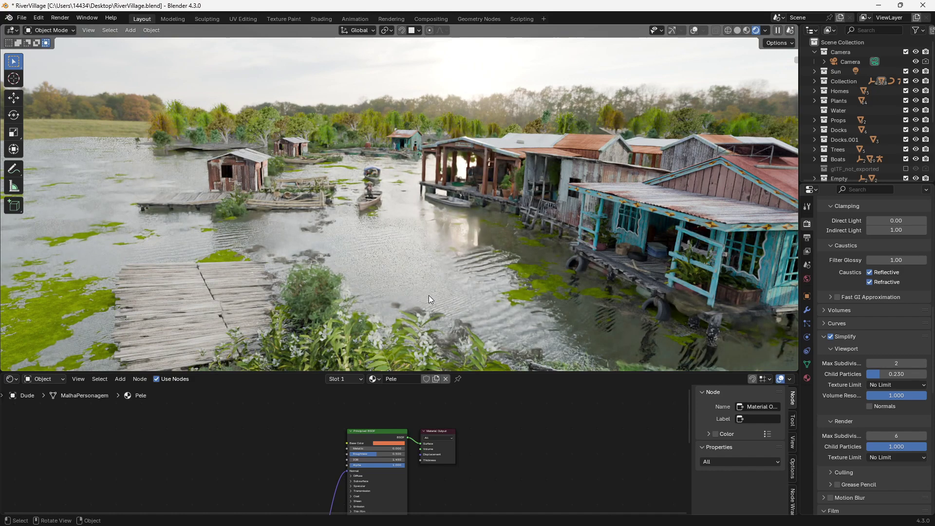
{"action": "left_click", "coordinate": [895, 384]}
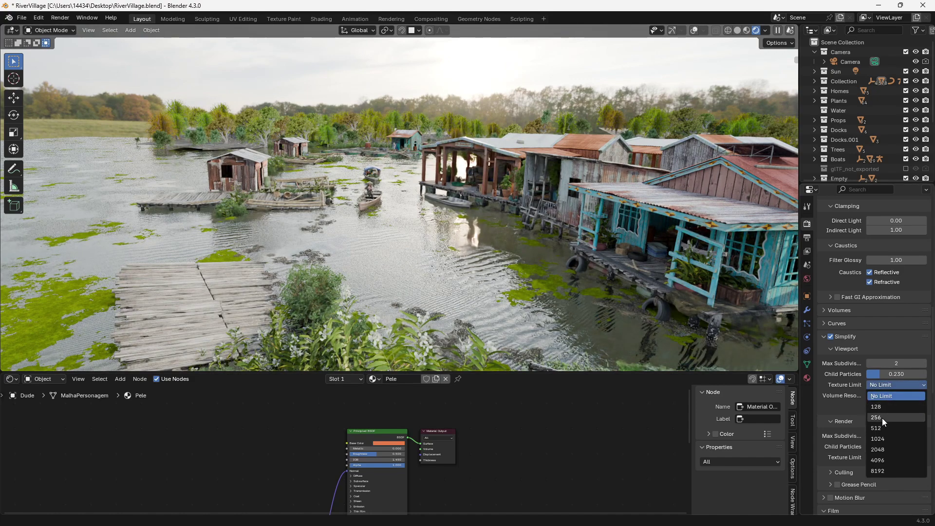
{"action": "left_click", "coordinate": [879, 396]}
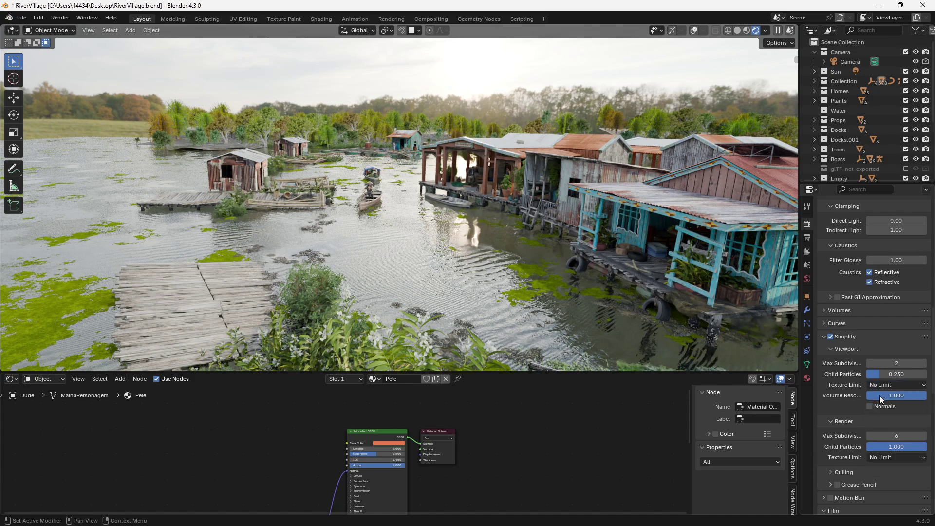
{"action": "left_click", "coordinate": [876, 458]}
{"action": "left_click", "coordinate": [876, 458]}
{"action": "scroll", "coordinate": [858, 449], "scroll_direction": "down", "scroll_amount": 2}
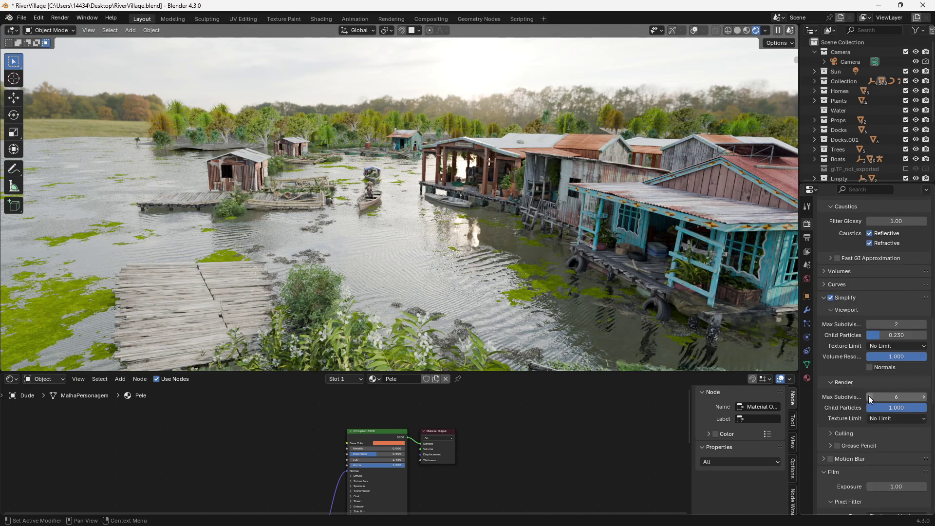
{"action": "scroll", "coordinate": [814, 233], "scroll_direction": "up", "scroll_amount": 15}
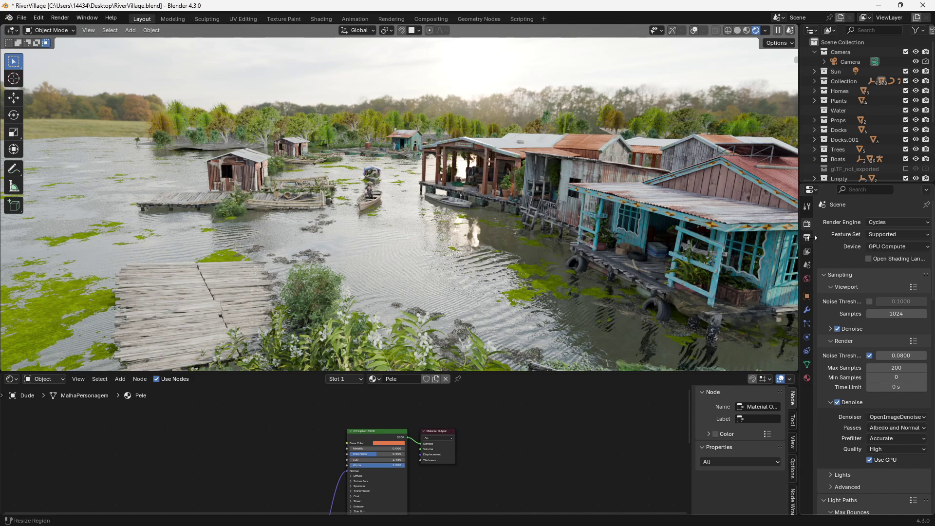
Set the output Resolution X to 1920 px and the resolution scale to 120%.
{"action": "left_click", "coordinate": [810, 238]}
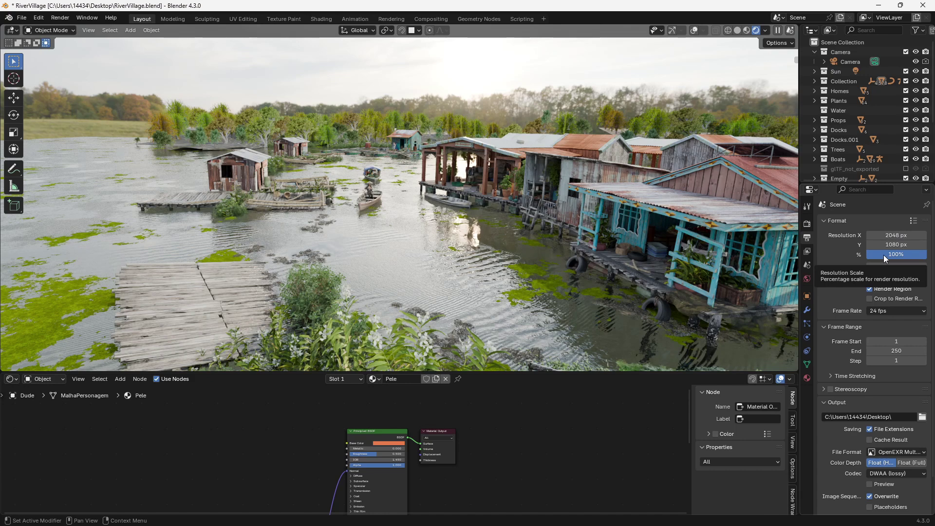
{"action": "left_click_drag", "start_coordinate": [884, 255], "coordinate": [855, 256]}
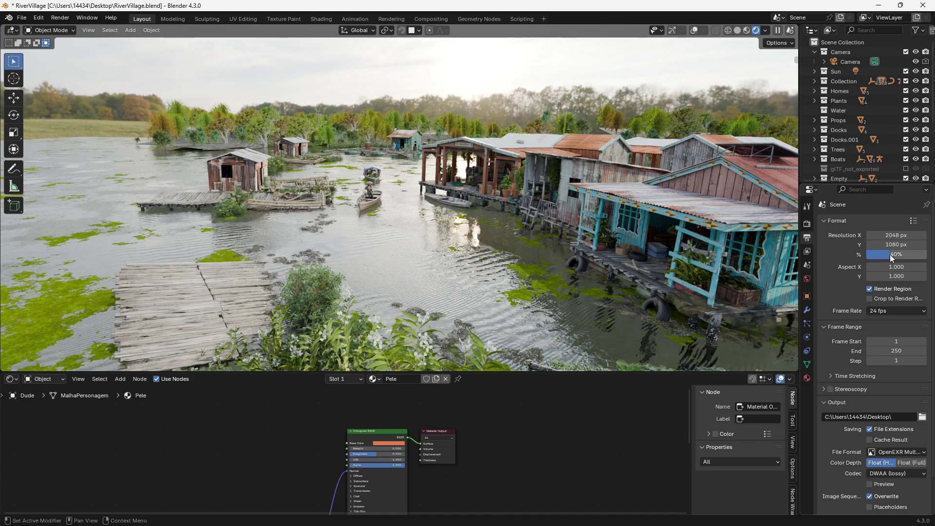
{"action": "left_click", "coordinate": [889, 235]}
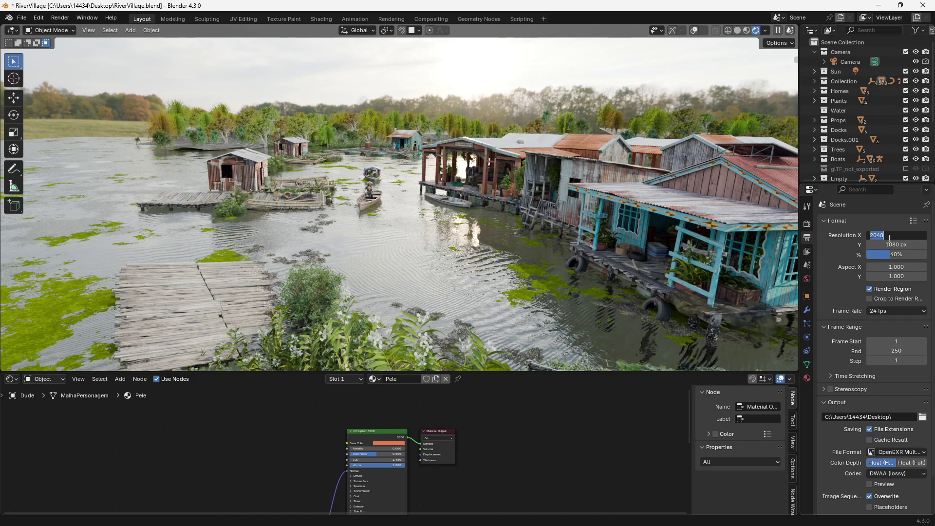
{"action": "type", "text": "1920"}
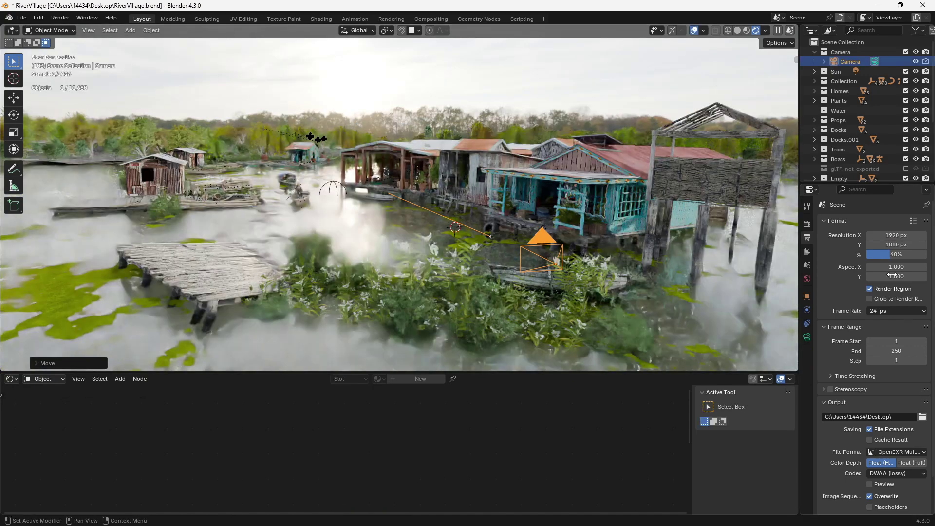
{"action": "type", "text": "0"}
{"action": "key", "text": "Return"}
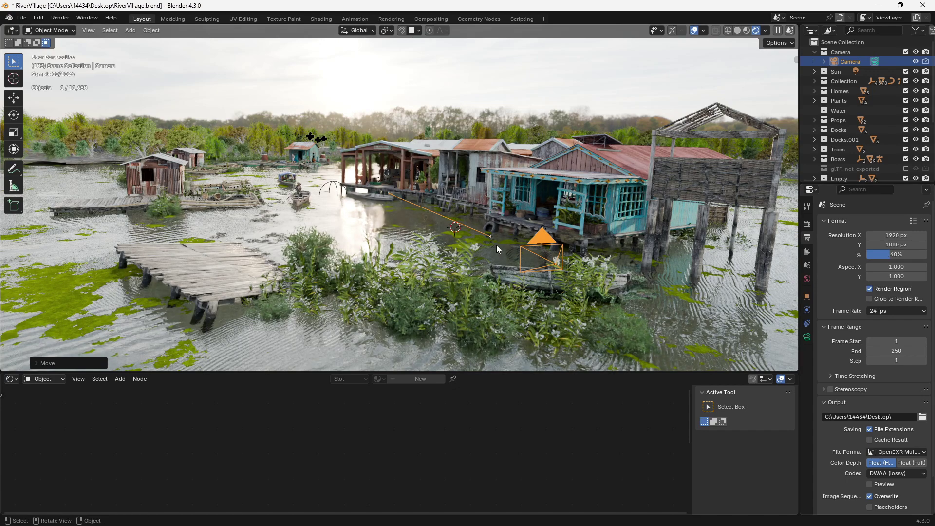
{"action": "middle_click_drag", "start_coordinate": [495, 245], "coordinate": [517, 227]}
{"action": "double_click", "coordinate": [883, 255]}
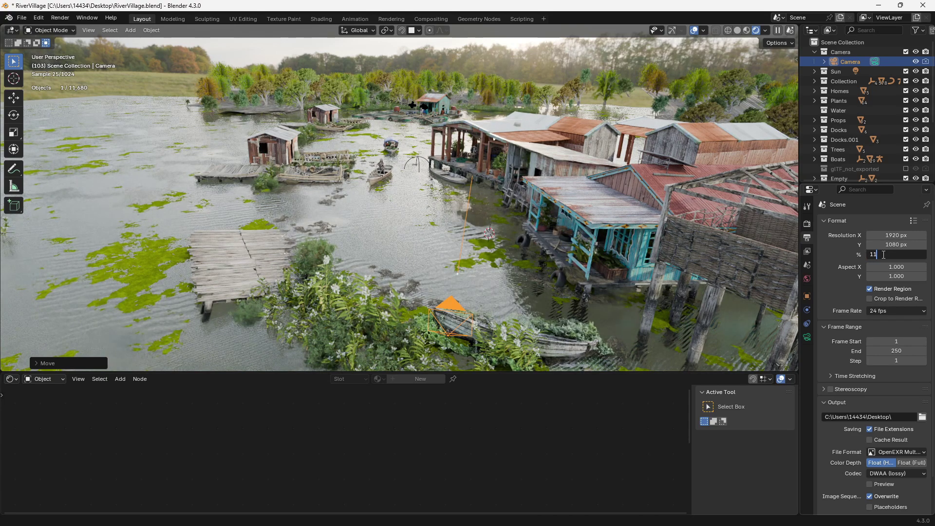
{"action": "key", "text": "Return"}
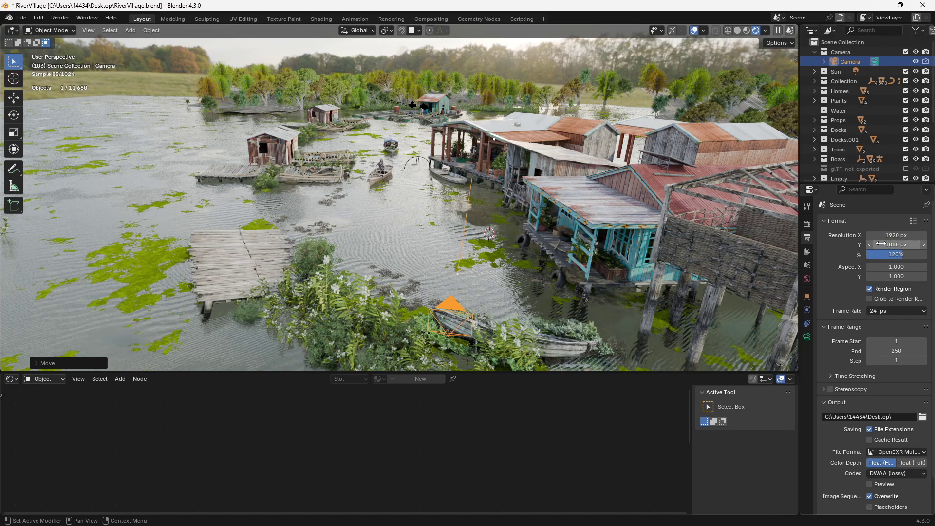
{"action": "left_click", "coordinate": [807, 227]}
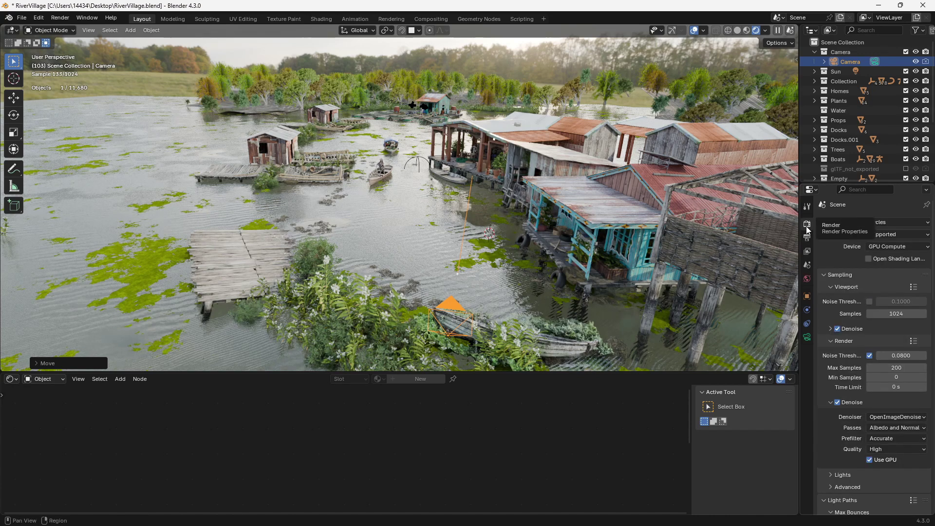
Lower the final render Max Samples from 200 to 130.
{"action": "scroll", "coordinate": [912, 367], "scroll_direction": "down", "scroll_amount": 2}
{"action": "left_click_drag", "start_coordinate": [896, 329], "coordinate": [891, 329]}
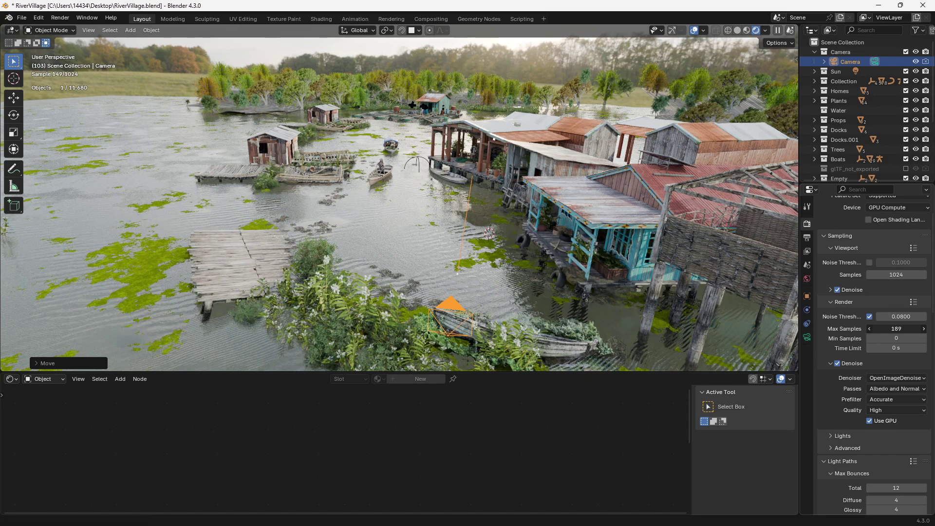
{"action": "left_click", "coordinate": [807, 237]}
{"action": "scroll", "coordinate": [877, 228], "scroll_direction": "up", "scroll_amount": 1}
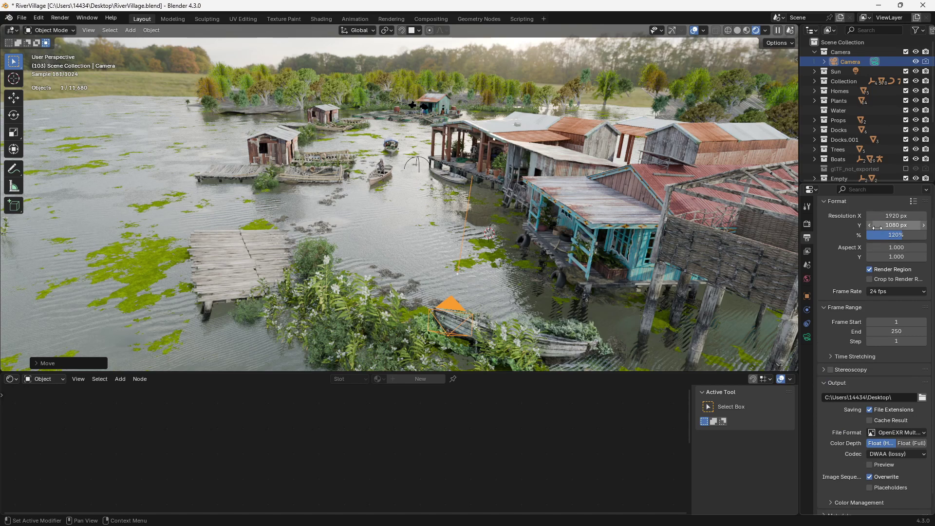
{"action": "left_click", "coordinate": [807, 223]}
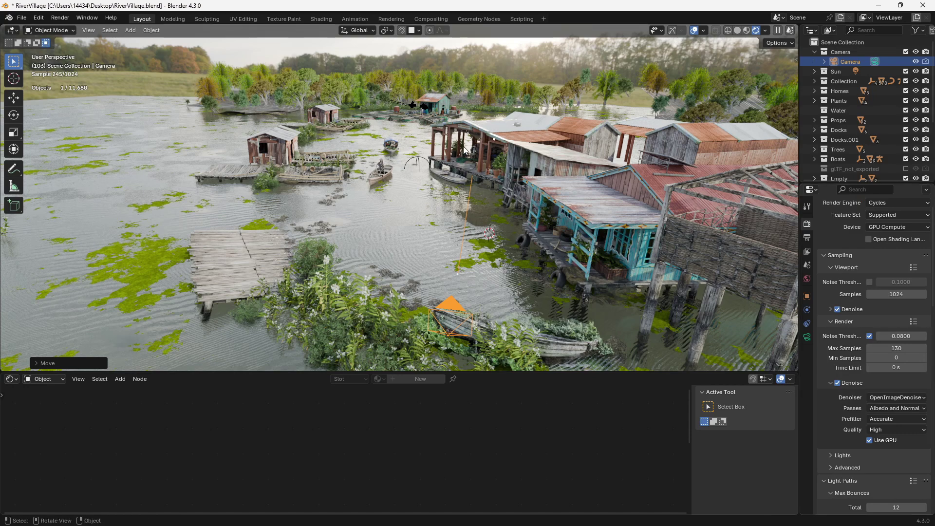
{"action": "scroll", "coordinate": [465, 142], "scroll_direction": "up", "scroll_amount": 5}
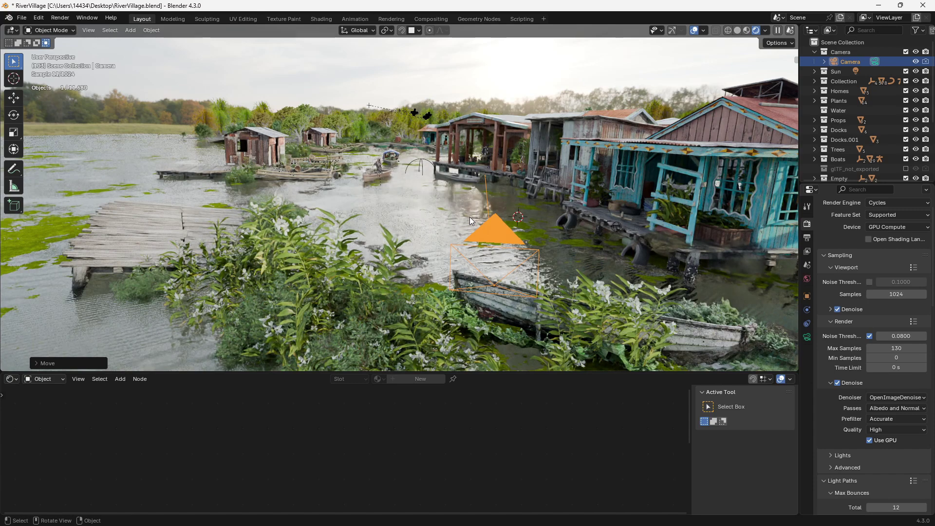
{"action": "scroll", "coordinate": [861, 313], "scroll_direction": "down", "scroll_amount": 6}
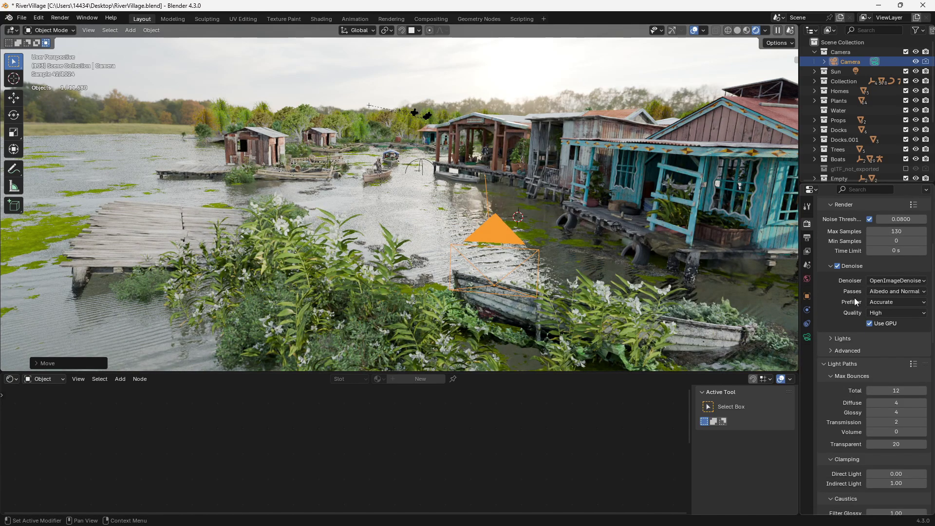
{"action": "scroll", "coordinate": [856, 301], "scroll_direction": "up", "scroll_amount": 7}
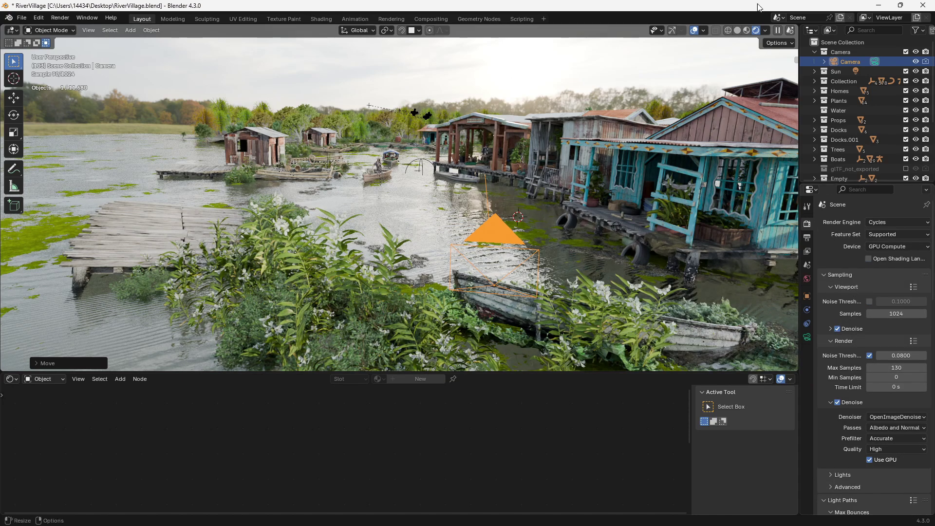
Toggle the viewport overlays off and back on.
{"action": "left_click", "coordinate": [698, 28]}
{"action": "left_click", "coordinate": [697, 28]}
{"action": "scroll", "coordinate": [428, 185], "scroll_direction": "up", "scroll_amount": 3}
Add a plane, Plane.043, and give it a new material, Material.018.
{"action": "key", "text": "shift+a"}
{"action": "mouse_move", "coordinate": [422, 187]}
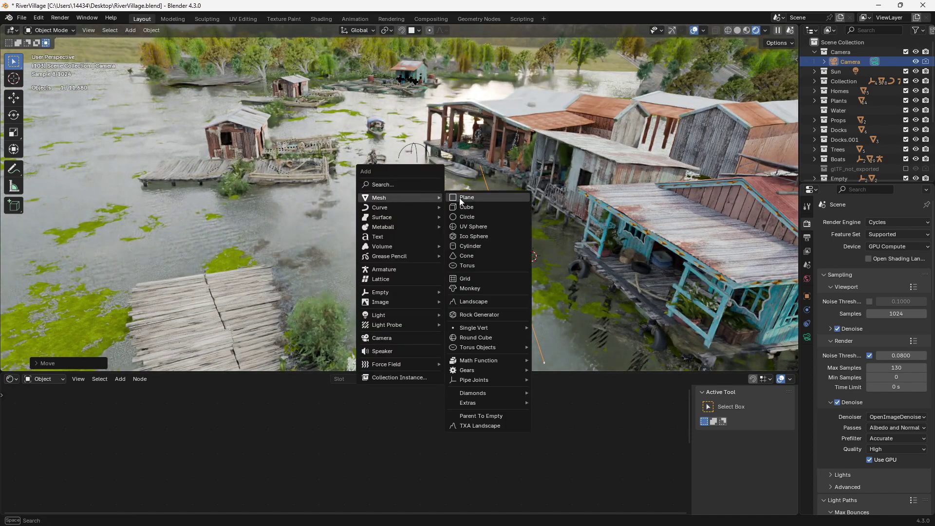
{"action": "left_click", "coordinate": [459, 192]}
{"action": "key", "text": "g"}
{"action": "left_click", "coordinate": [443, 190]}
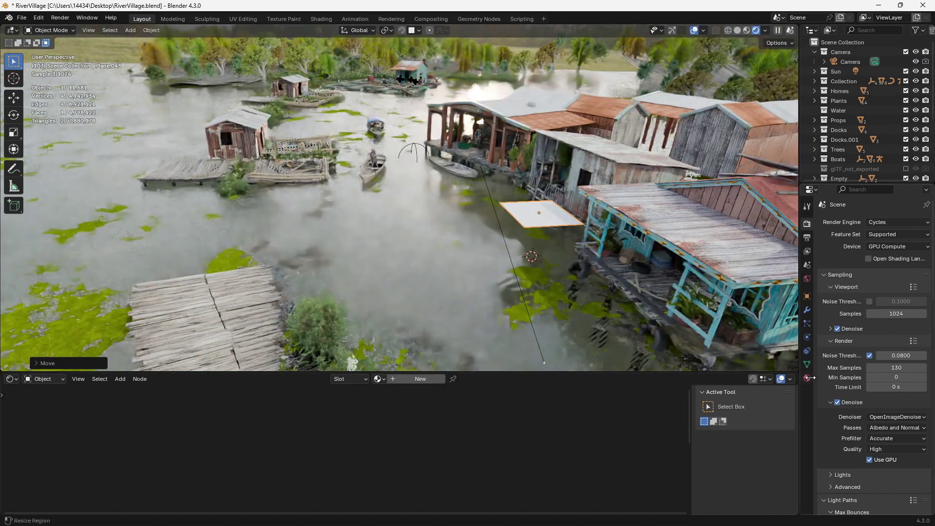
{"action": "left_click", "coordinate": [807, 378]}
{"action": "left_click", "coordinate": [420, 378]}
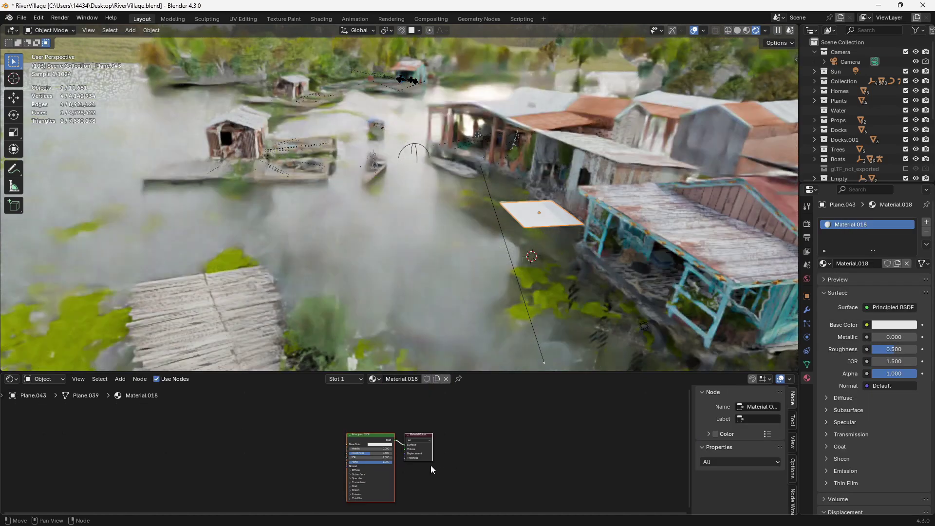
{"action": "scroll", "coordinate": [487, 417], "scroll_direction": "up", "scroll_amount": 2}
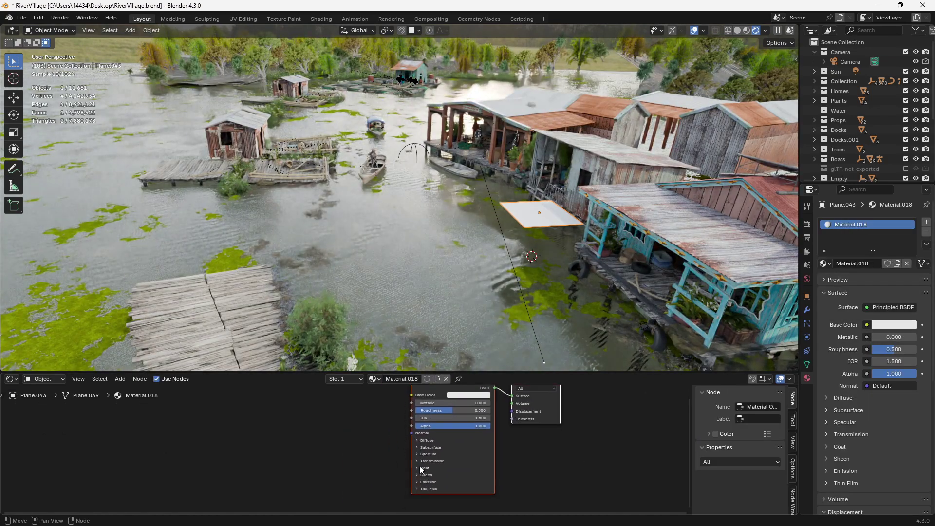
Give the plane an emission strength of 27.9 and rotate it upright.
{"action": "left_click", "coordinate": [418, 482]}
{"action": "left_click_drag", "start_coordinate": [442, 494], "coordinate": [464, 291]}
{"action": "middle_click_drag", "start_coordinate": [465, 294], "coordinate": [442, 286]}
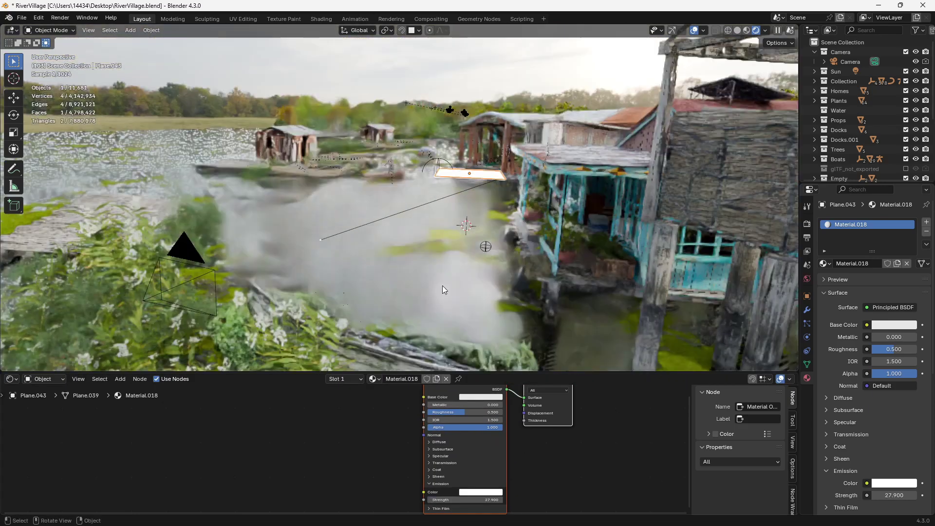
{"action": "key", "text": "r"}
{"action": "key", "text": "r"}
{"action": "left_click", "coordinate": [494, 364]}
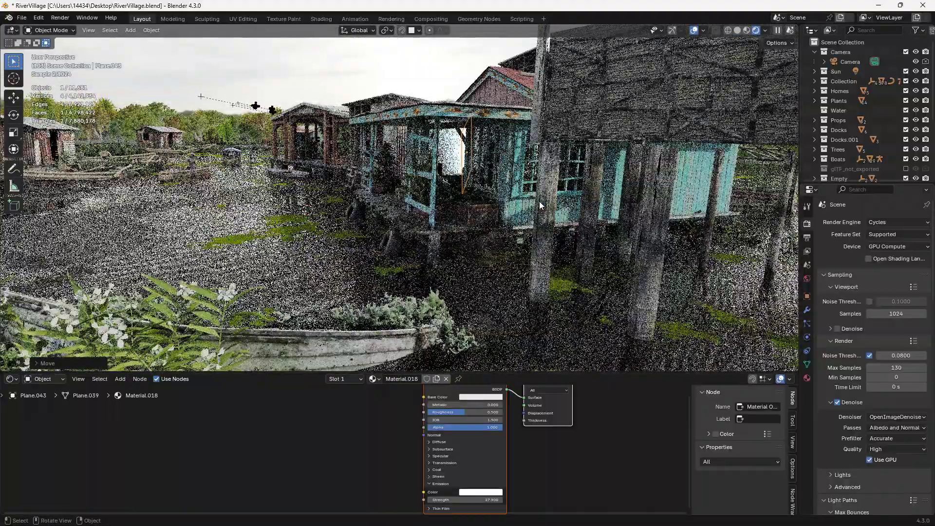
Move the glowing plane along the Y axis and lower its emission strength to 24.1.
{"action": "key", "text": "g"}
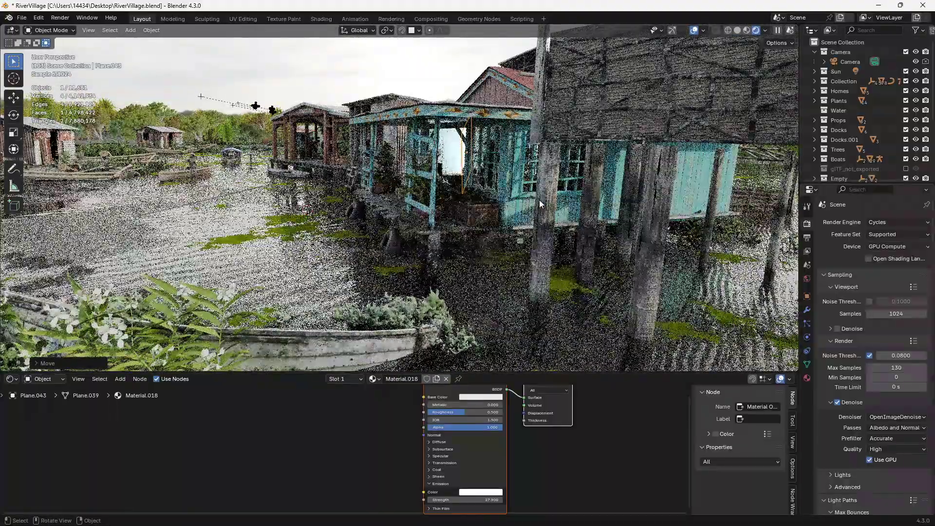
{"action": "mouse_move", "coordinate": [539, 200]}
{"action": "middle_mouse_down"}
{"action": "mouse_move", "coordinate": [526, 195]}
{"action": "mouse_move", "coordinate": [517, 204]}
{"action": "mouse_move", "coordinate": [541, 207]}
{"action": "middle_mouse_up"}
{"action": "key", "text": "y"}
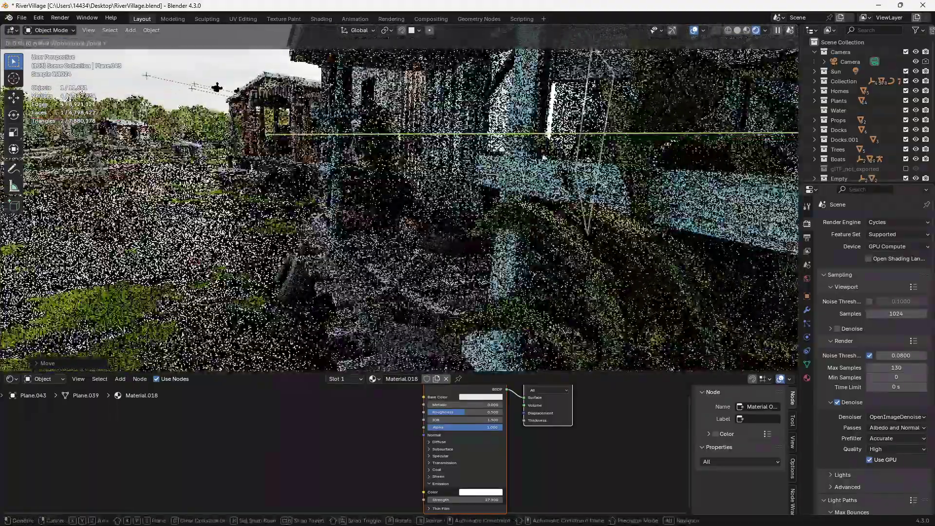
{"action": "left_click", "coordinate": [635, 212]}
{"action": "middle_click_drag", "start_coordinate": [635, 212], "coordinate": [553, 186]}
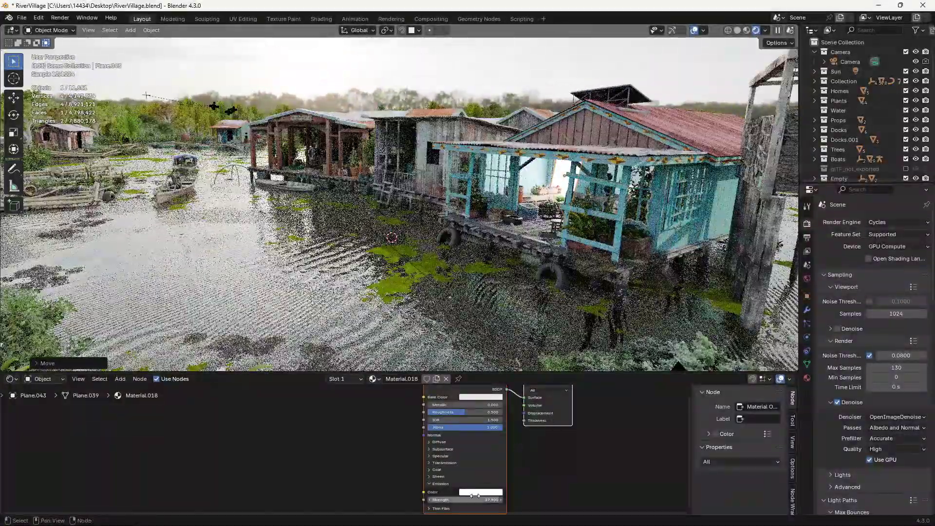
{"action": "left_click_drag", "start_coordinate": [475, 500], "coordinate": [448, 499]}
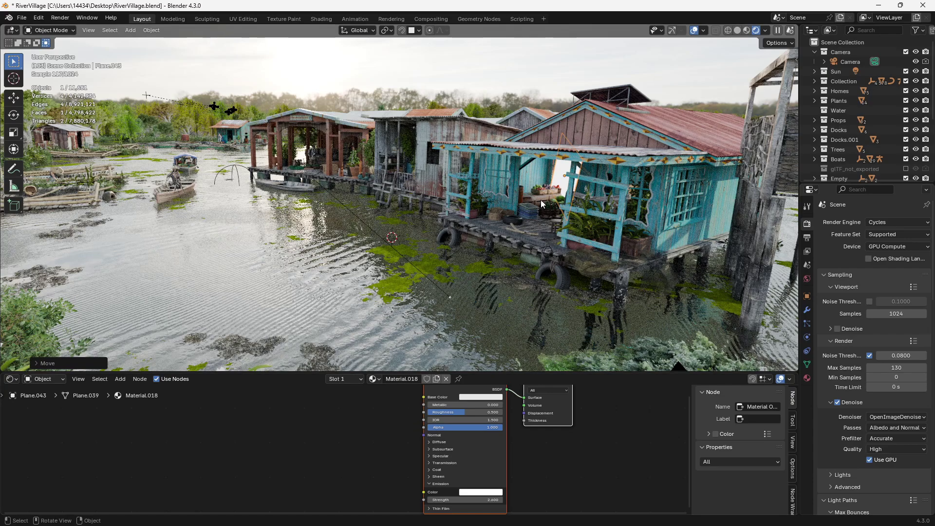
Delete Plane.043 and inspect the blue house's WoodBlue material and the sign Cube.009.
{"action": "key", "text": "x"}
{"action": "left_click", "coordinate": [392, 222]}
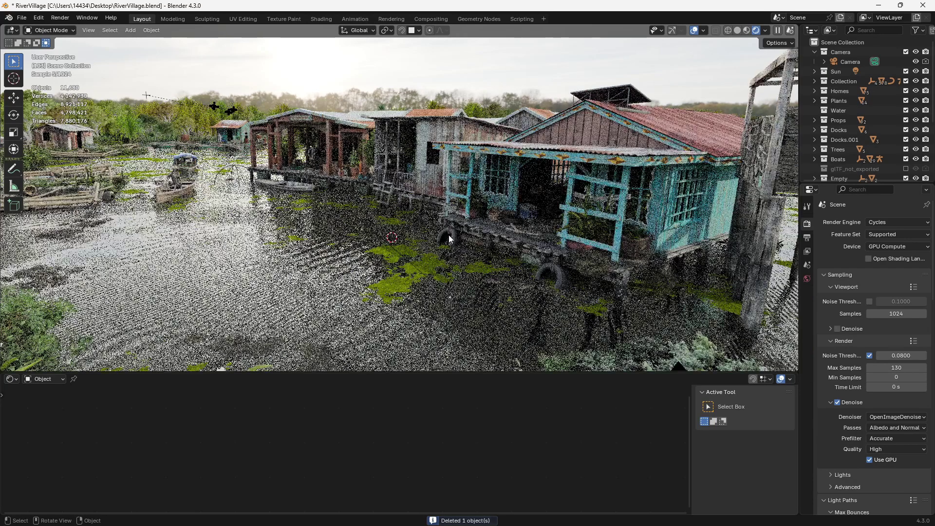
{"action": "left_click", "coordinate": [449, 238]}
{"action": "key", "text": "Home"}
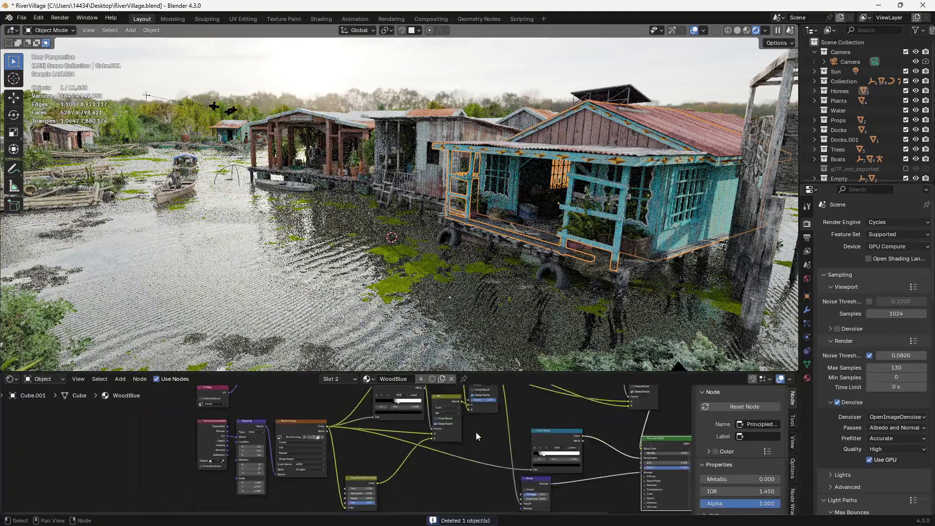
{"action": "middle_click_drag", "start_coordinate": [475, 431], "coordinate": [405, 459]}
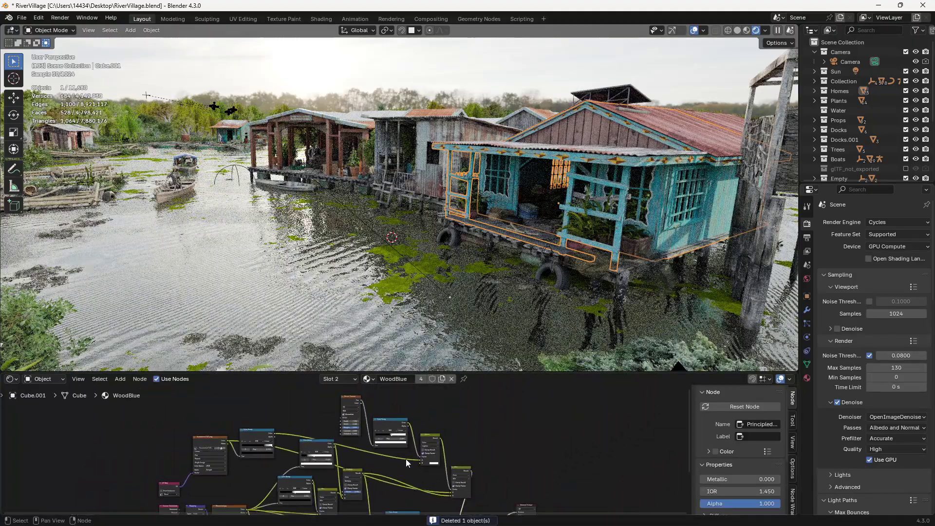
{"action": "middle_click_drag", "start_coordinate": [592, 165], "coordinate": [377, 129]}
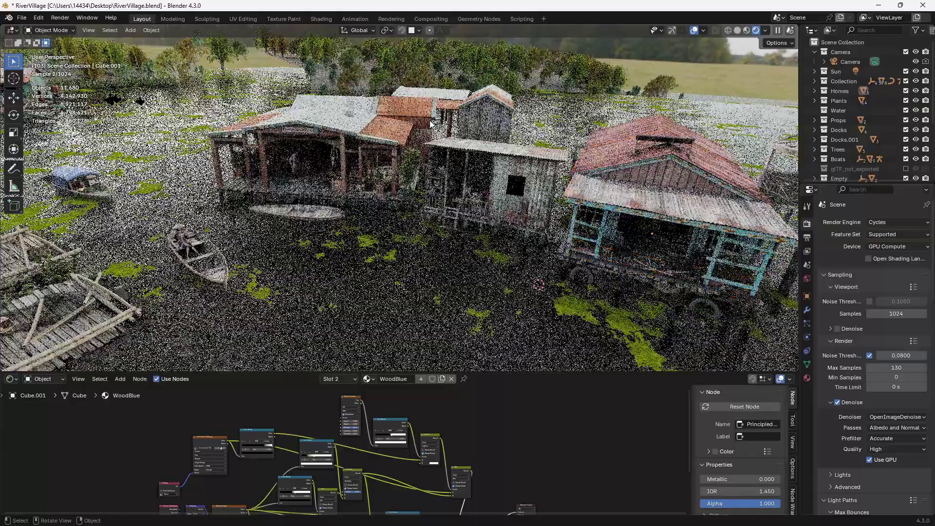
{"action": "left_click", "coordinate": [378, 129]}
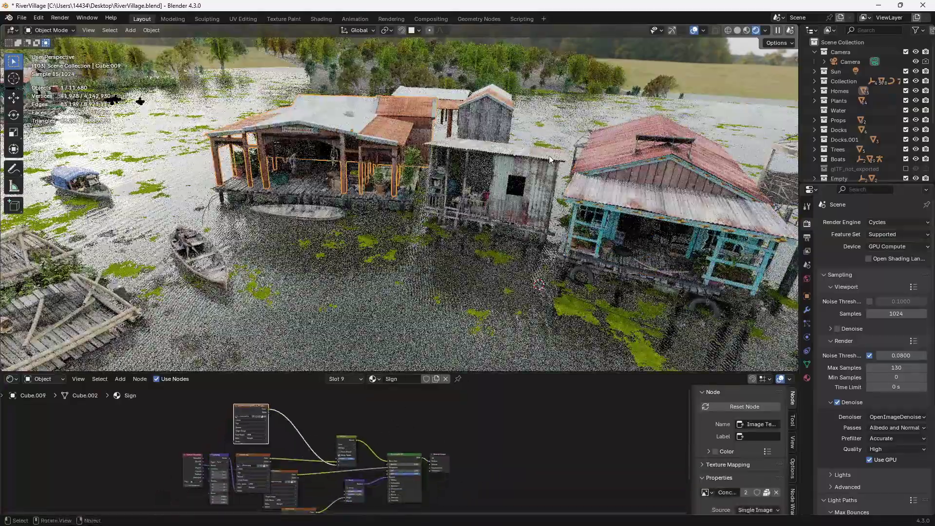
{"action": "middle_click_drag", "start_coordinate": [378, 129], "coordinate": [487, 168]}
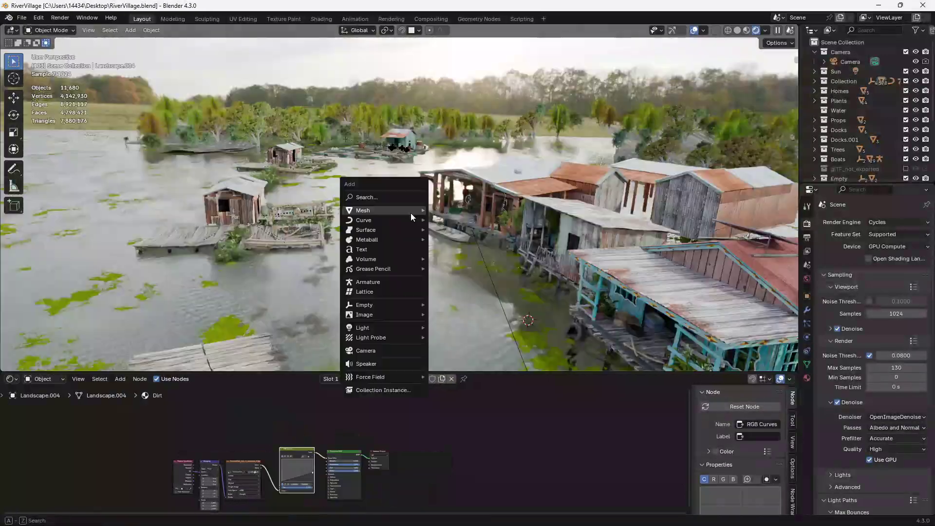
Add a test cube, scale it up, place it beside the houses and give it a new material.
{"action": "mouse_move", "coordinate": [410, 212]}
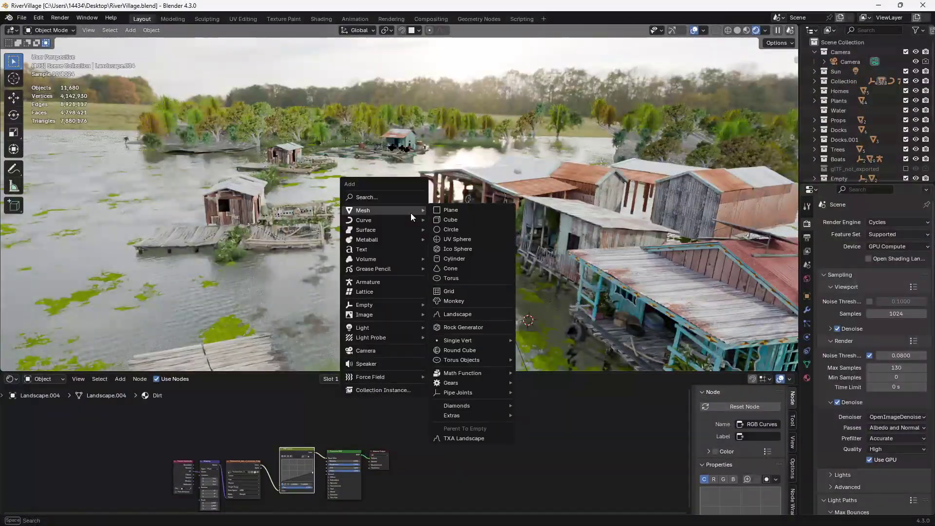
{"action": "left_click", "coordinate": [440, 221]}
{"action": "scroll", "coordinate": [429, 214], "scroll_direction": "down", "scroll_amount": 5}
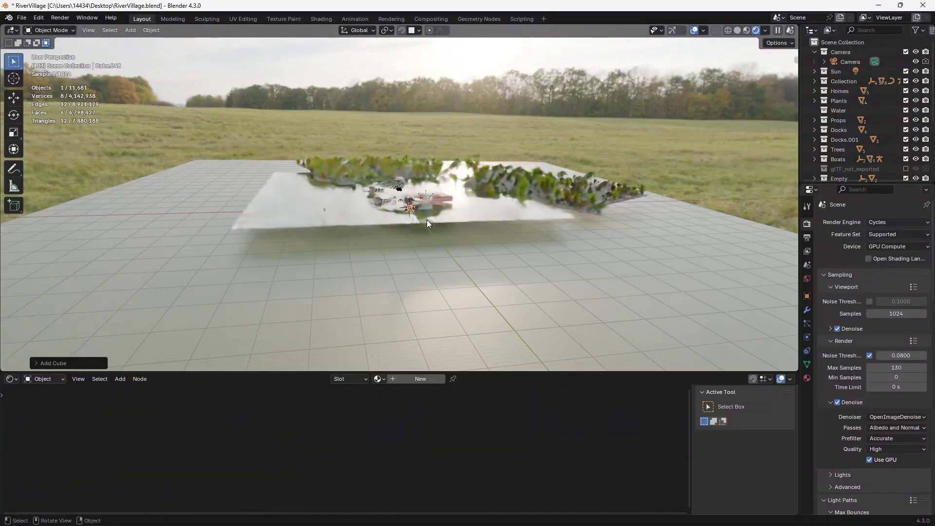
{"action": "key", "text": "s"}
{"action": "left_click", "coordinate": [78, 254]}
{"action": "middle_click_drag", "start_coordinate": [99, 261], "coordinate": [487, 302]}
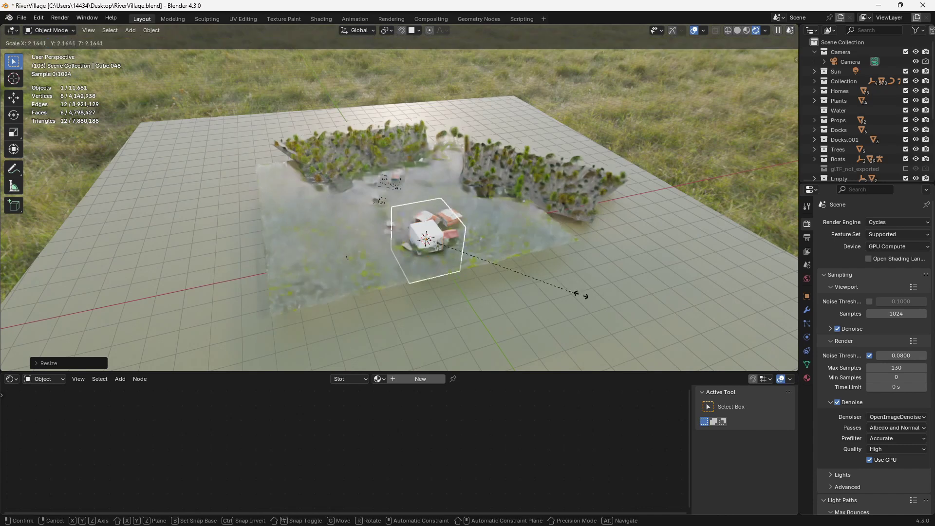
{"action": "key", "text": "g"}
{"action": "left_click", "coordinate": [587, 260]}
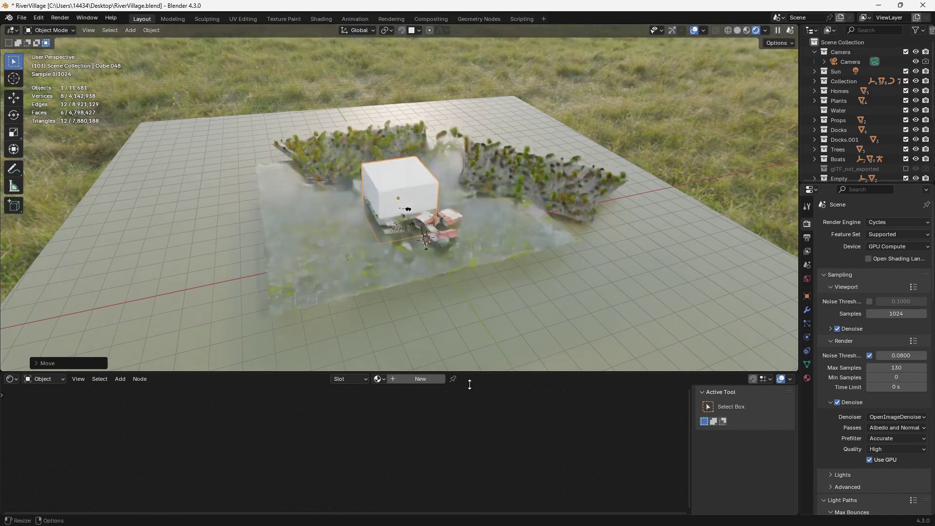
{"action": "left_click", "coordinate": [399, 379]}
{"action": "key", "text": "Home"}
Delete the test cube and switch the viewport to Solid shading.
{"action": "key", "text": "x"}
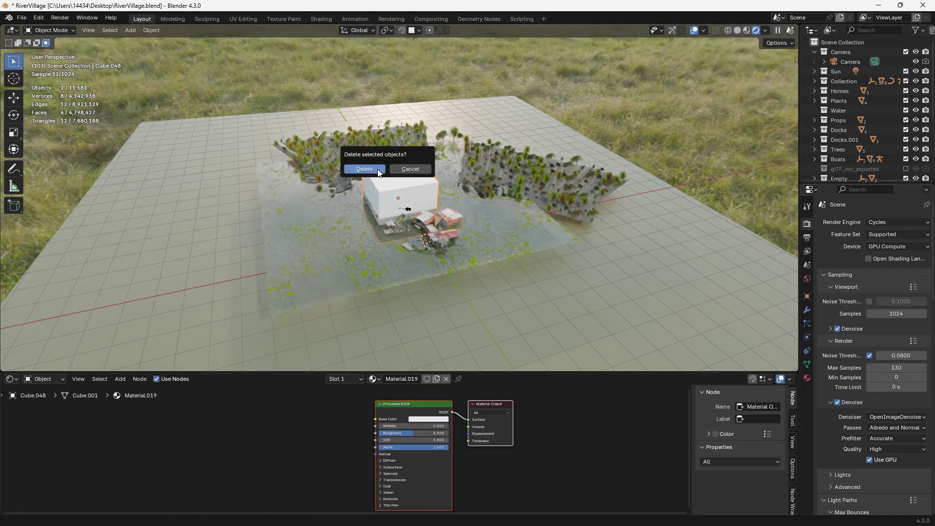
{"action": "left_click", "coordinate": [379, 167]}
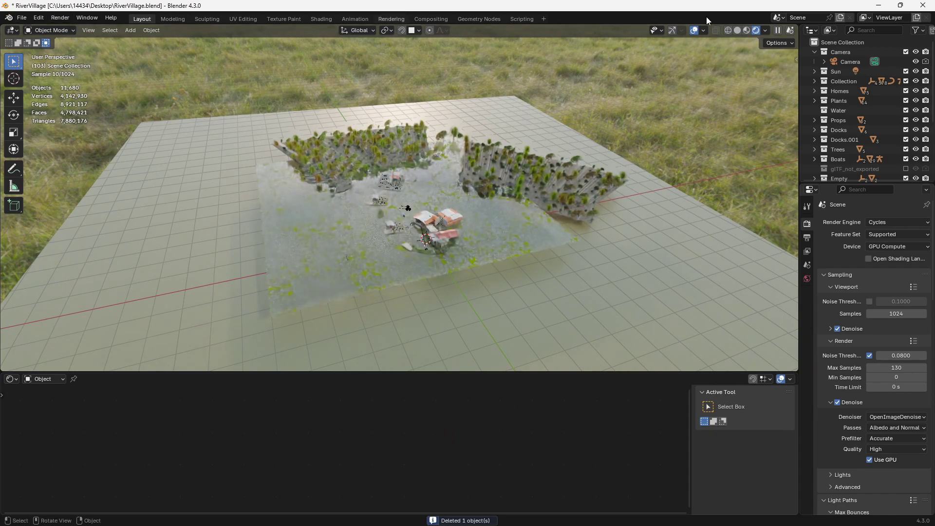
{"action": "left_click", "coordinate": [737, 30]}
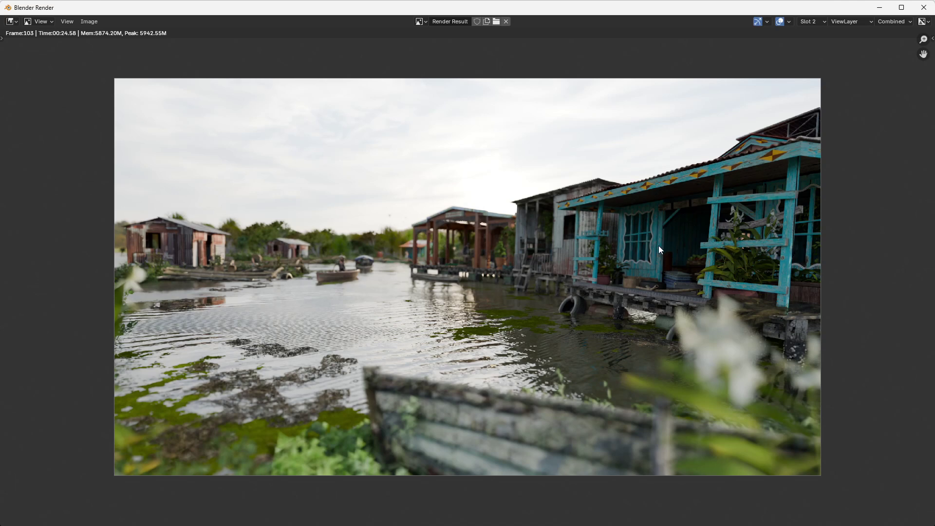
Close the render window after the village render finished in 24.58 seconds.
{"action": "left_click", "coordinate": [924, 10]}
{"action": "key", "text": "shift+a"}
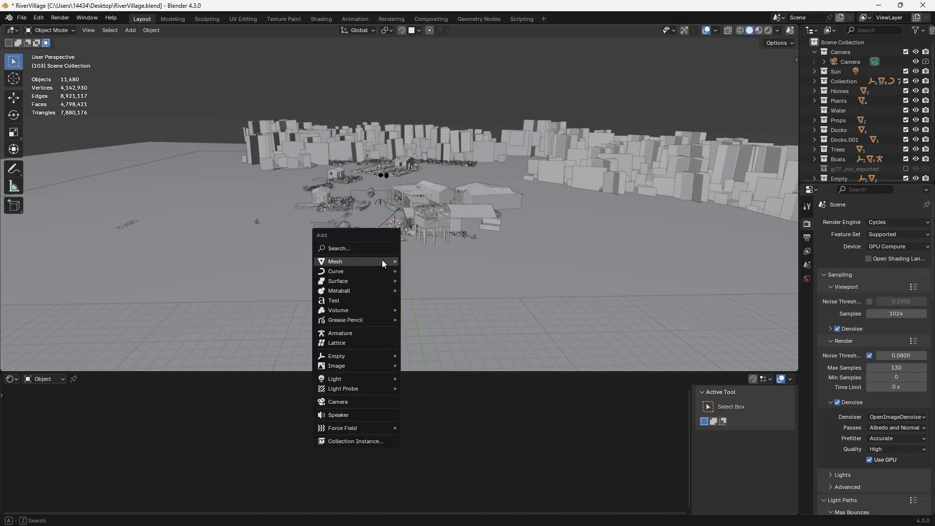
Add a cube and scale it up to enclose the whole village, viewed in Rendered shading.
{"action": "mouse_move", "coordinate": [382, 260]}
{"action": "left_click", "coordinate": [428, 270]}
{"action": "key", "text": "s"}
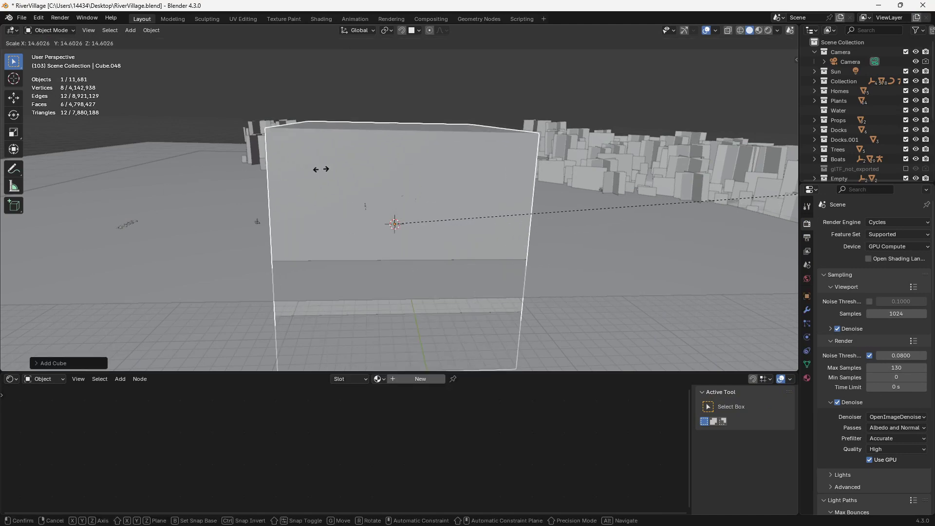
{"action": "left_click", "coordinate": [108, 253]}
{"action": "scroll", "coordinate": [108, 253], "scroll_direction": "down", "scroll_amount": 5}
{"action": "key", "text": "g"}
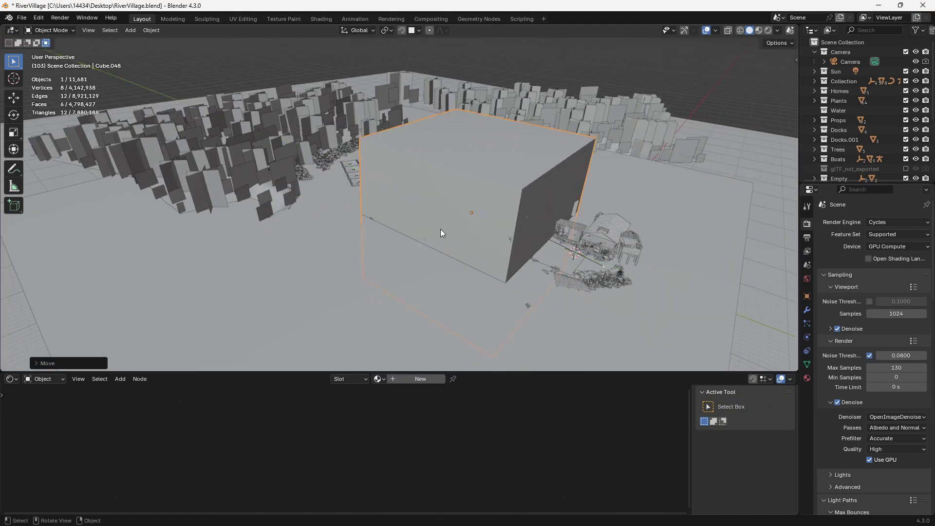
{"action": "left_click", "coordinate": [440, 229]}
{"action": "key", "text": "s"}
{"action": "left_click", "coordinate": [518, 231]}
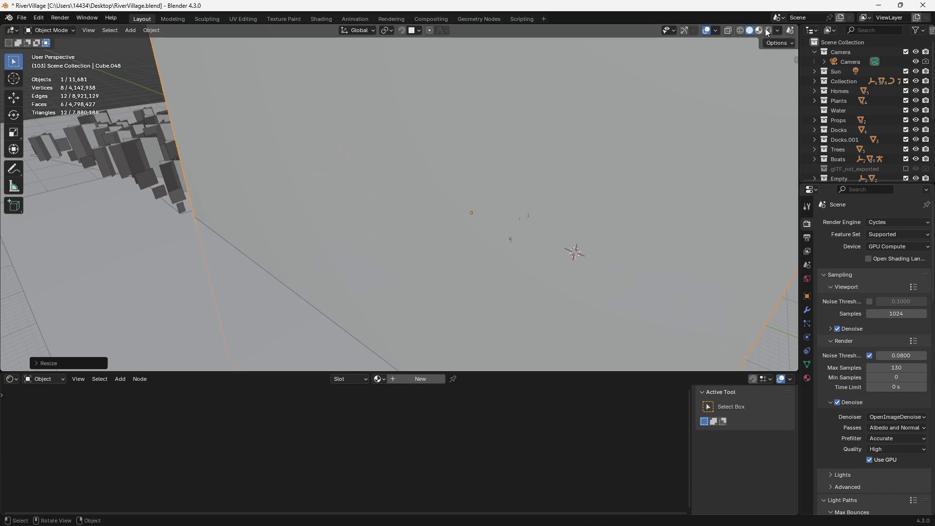
{"action": "left_click", "coordinate": [768, 31]}
Give the cube a new material with a Principled Volume at Density 0.020 instead of the BSDF.
{"action": "left_click", "coordinate": [420, 379]}
{"action": "left_click", "coordinate": [456, 436]}
{"action": "key", "text": "x"}
{"action": "key", "text": "shift+a"}
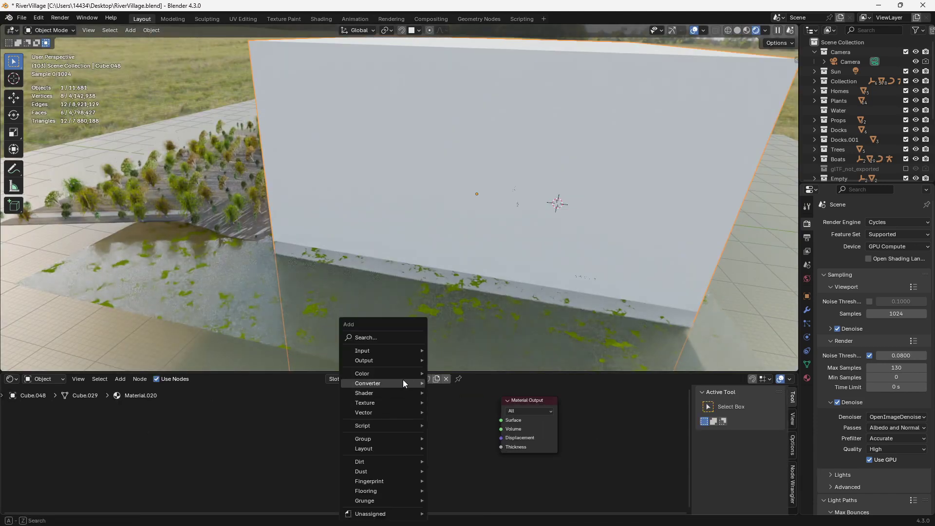
{"action": "left_click", "coordinate": [395, 338]}
{"action": "type", "text": "volume"}
{"action": "key", "text": "Return"}
{"action": "left_click", "coordinate": [402, 414]}
{"action": "double_click", "coordinate": [420, 448]}
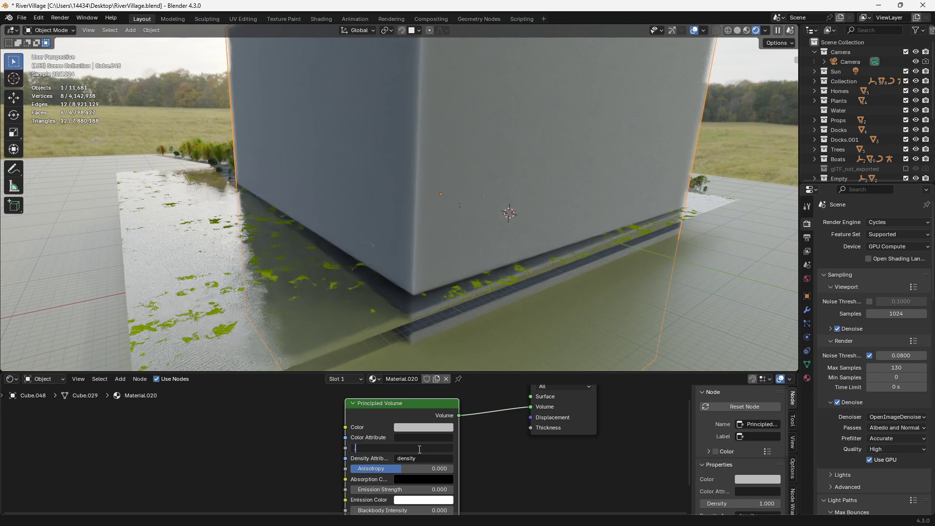
{"action": "key", "text": "Return"}
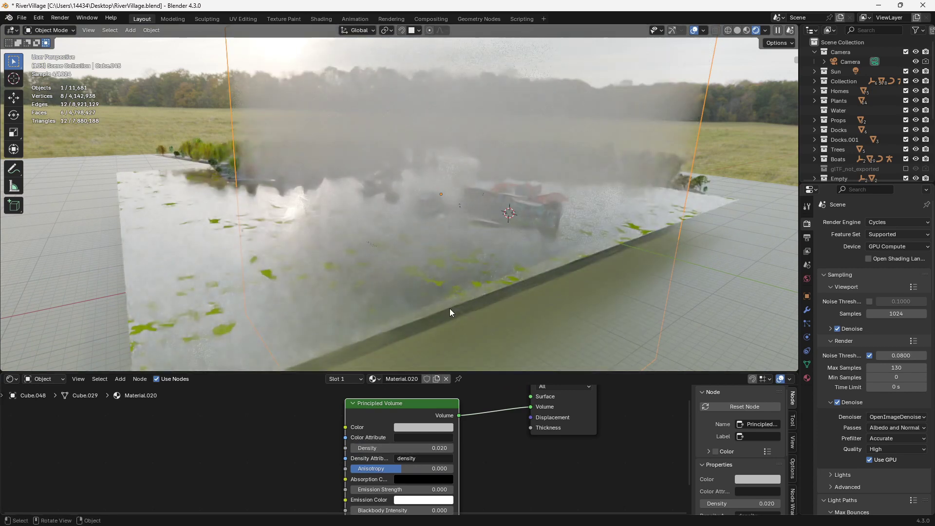
View through the scene camera and start moving the fog cube along Y.
{"action": "key", "text": "KP_0"}
{"action": "key", "text": "g"}
{"action": "key", "text": "y"}
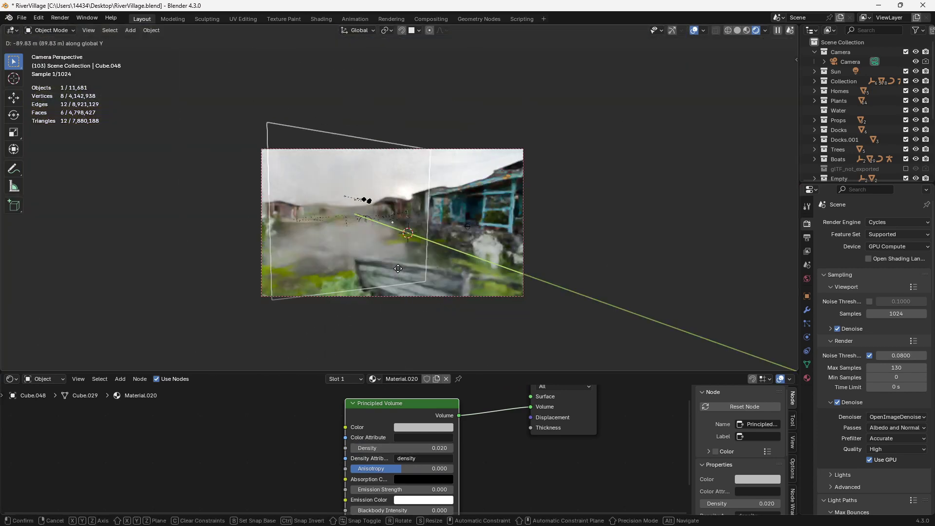
Place the fog cube along Y and raise the Volume max bounces to 26.
{"action": "left_click", "coordinate": [401, 281]}
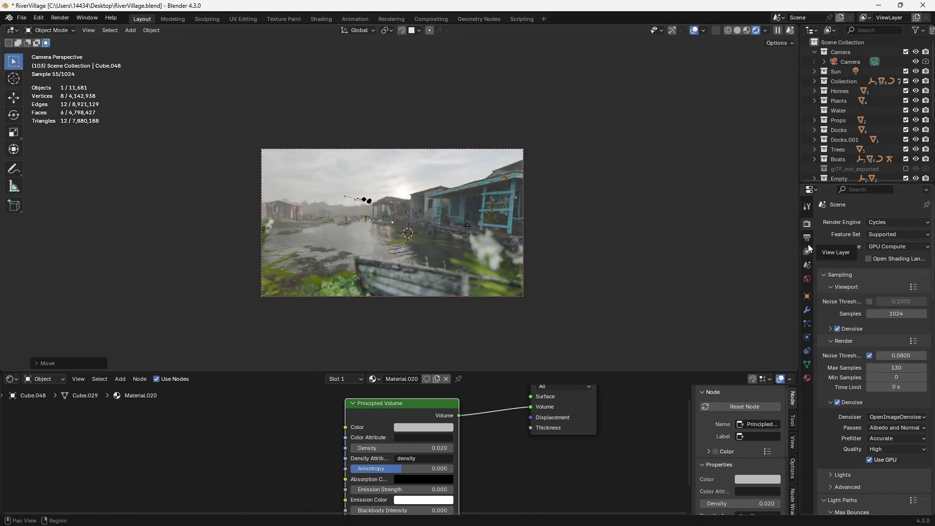
{"action": "scroll", "coordinate": [873, 334], "scroll_direction": "down", "scroll_amount": 7}
{"action": "left_click_drag", "start_coordinate": [900, 432], "coordinate": [928, 432]}
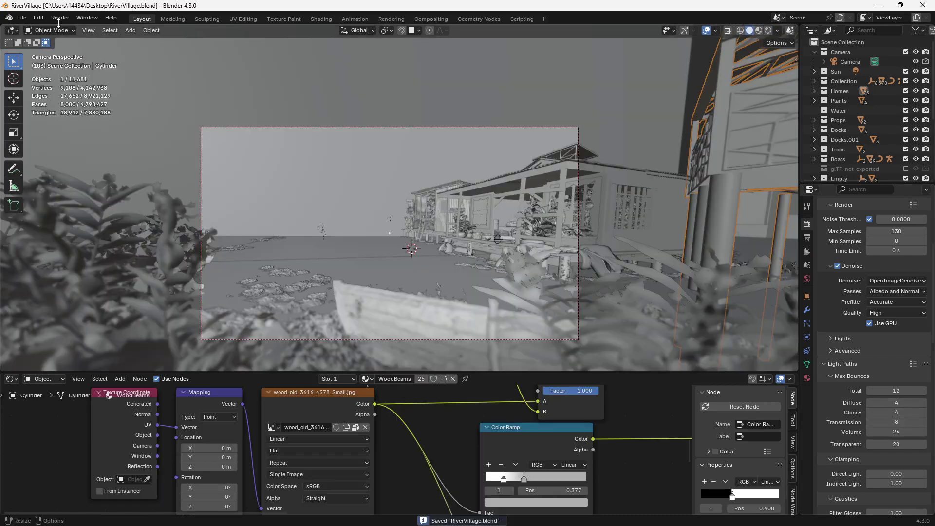
{"action": "left_click", "coordinate": [60, 17]}
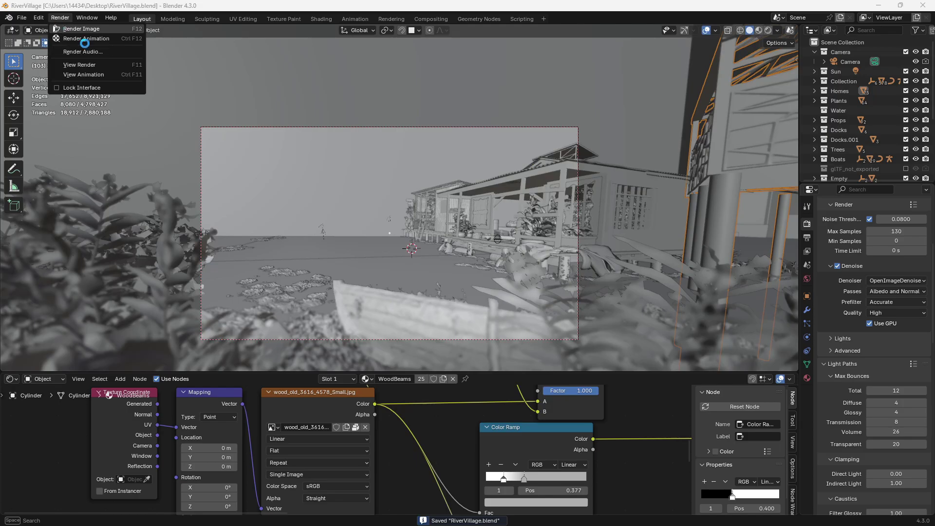
Render frame 103 with the fog volume cube and inspect the 36.77-second result.
{"action": "left_click", "coordinate": [78, 28]}
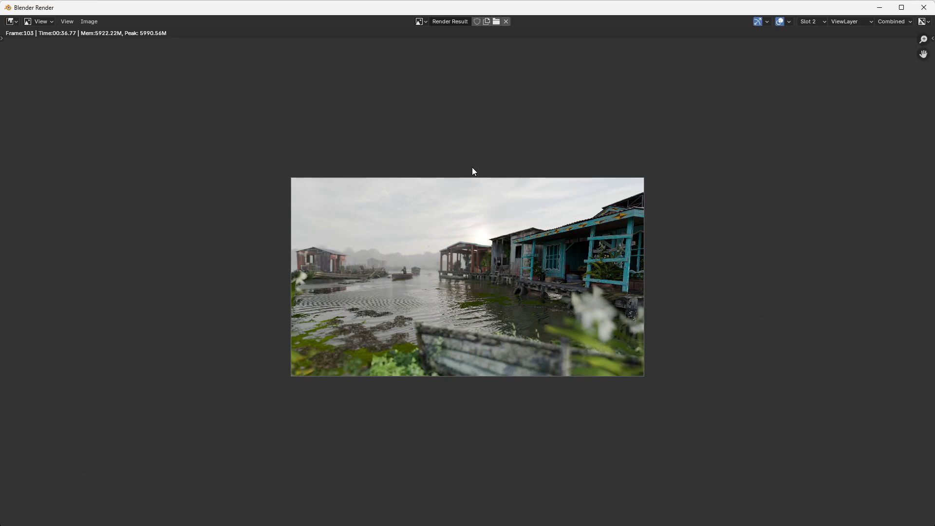
{"action": "scroll", "coordinate": [399, 233], "scroll_direction": "up", "scroll_amount": 3}
{"action": "middle_click_drag", "start_coordinate": [359, 236], "coordinate": [411, 255]}
{"action": "scroll", "coordinate": [407, 241], "scroll_direction": "down", "scroll_amount": 1}
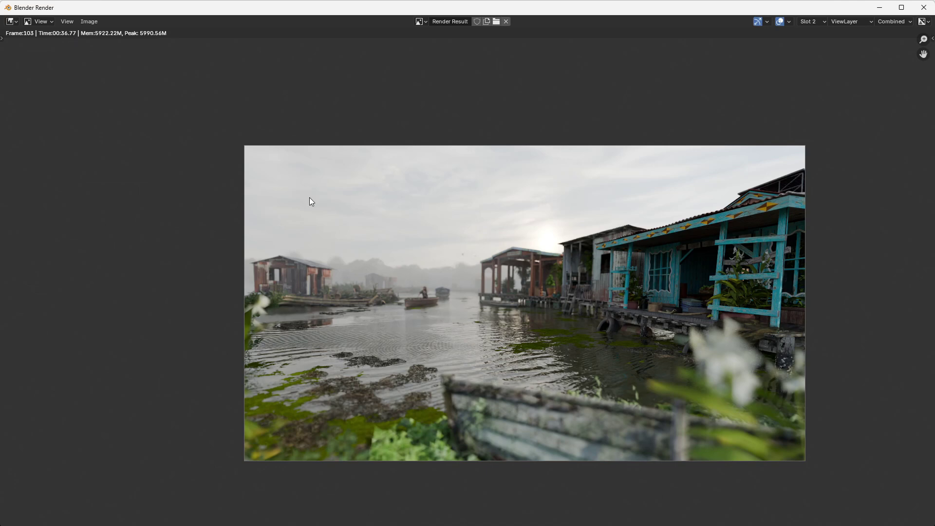
{"action": "middle_click_drag", "start_coordinate": [330, 217], "coordinate": [374, 220]}
{"action": "scroll", "coordinate": [523, 258], "scroll_direction": "up", "scroll_amount": 5}
{"action": "scroll", "coordinate": [523, 257], "scroll_direction": "up", "scroll_amount": 3}
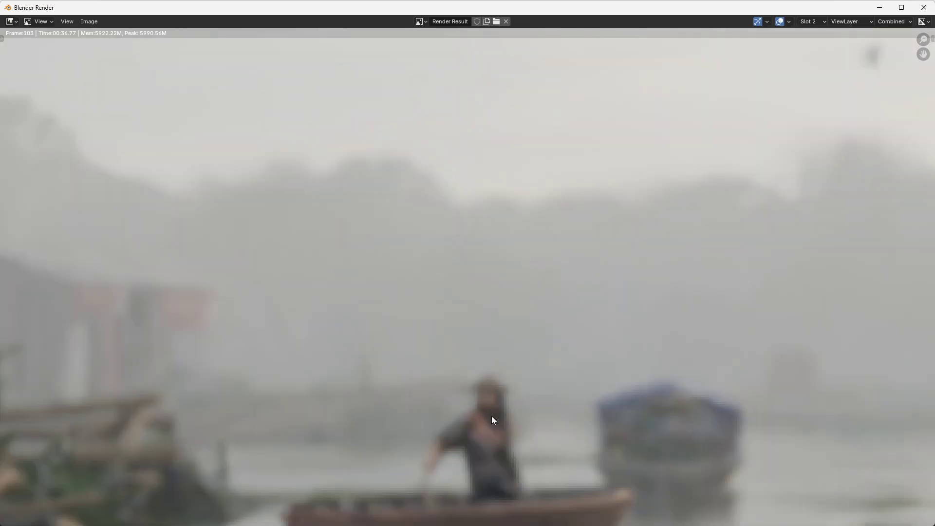
{"action": "scroll", "coordinate": [396, 289], "scroll_direction": "down", "scroll_amount": 8}
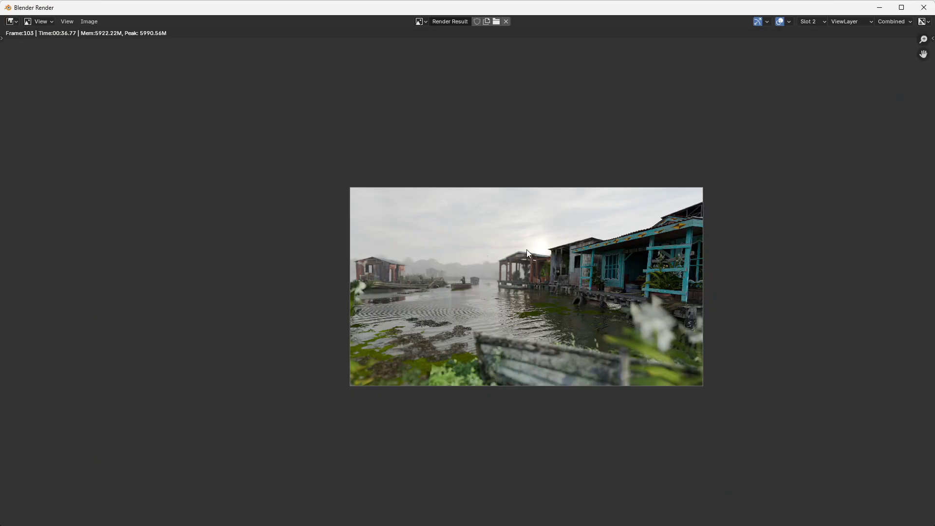
{"action": "scroll", "coordinate": [527, 249], "scroll_direction": "up", "scroll_amount": 3}
{"action": "scroll", "coordinate": [415, 244], "scroll_direction": "up", "scroll_amount": 4}
{"action": "scroll", "coordinate": [414, 242], "scroll_direction": "down", "scroll_amount": 4}
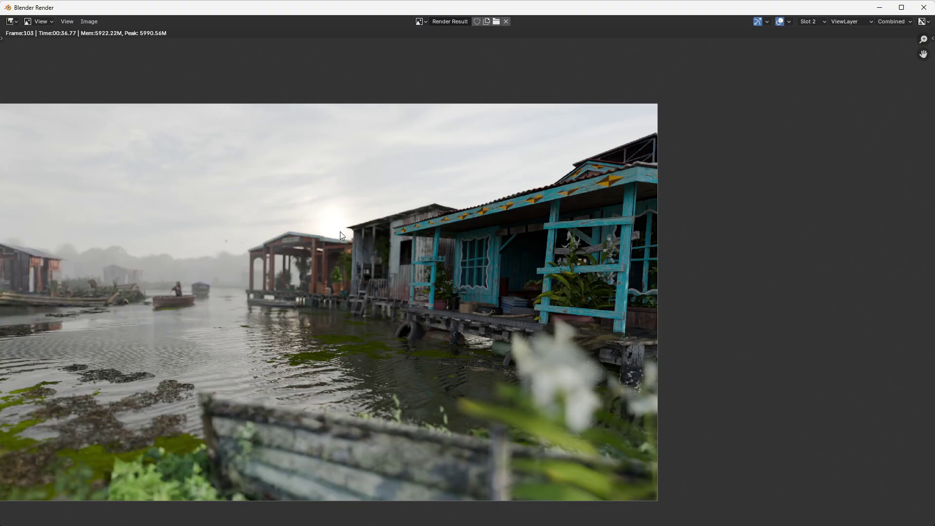
Close the render window and delete the volume cube Cube.048.
{"action": "key", "text": "Escape"}
{"action": "key", "text": "x"}
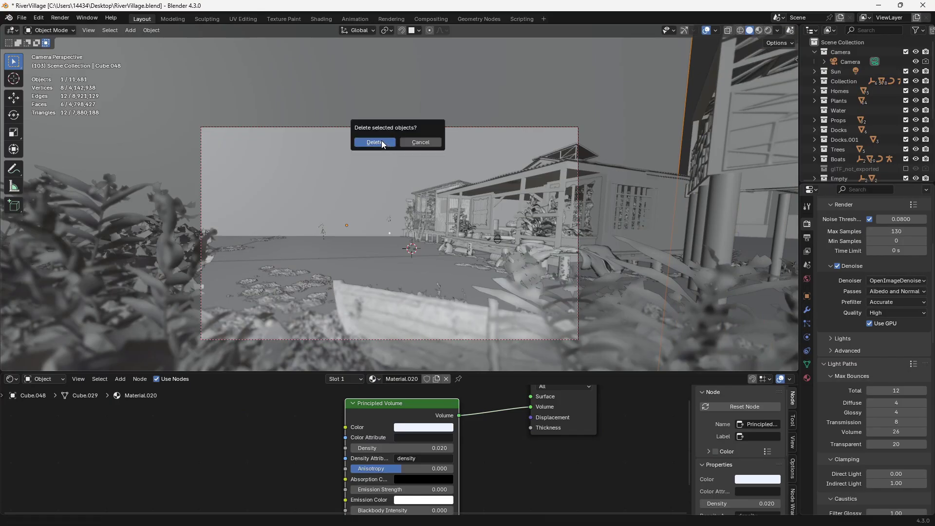
{"action": "left_click", "coordinate": [382, 141]}
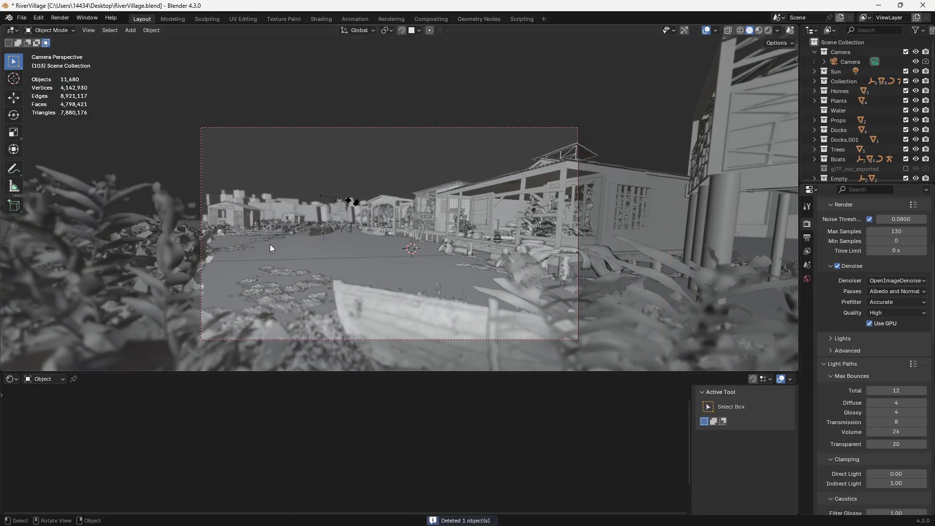
Switch the bottom area to the Compositor and remove the File Output node.
{"action": "left_click", "coordinate": [11, 379]}
{"action": "left_click", "coordinate": [30, 435]}
{"action": "scroll", "coordinate": [235, 415], "scroll_direction": "down", "scroll_amount": 5}
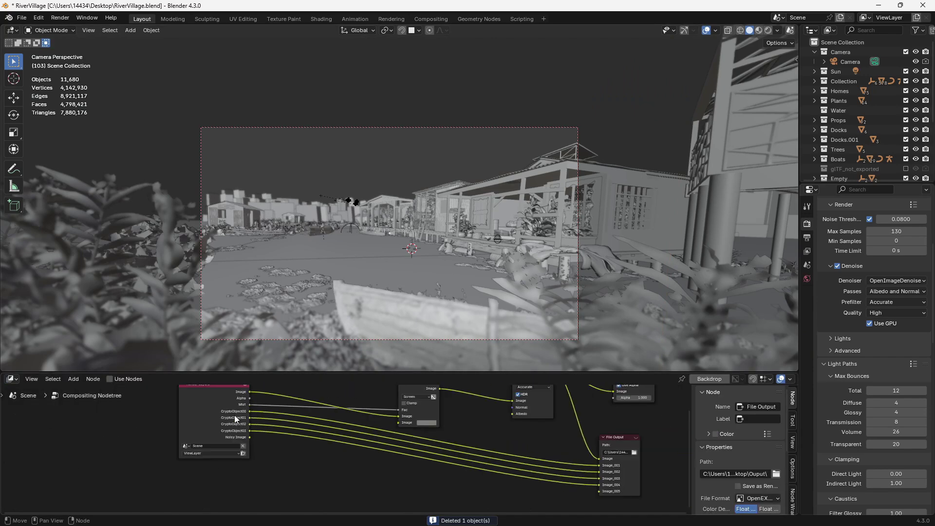
{"action": "scroll", "coordinate": [235, 424], "scroll_direction": "up", "scroll_amount": 1}
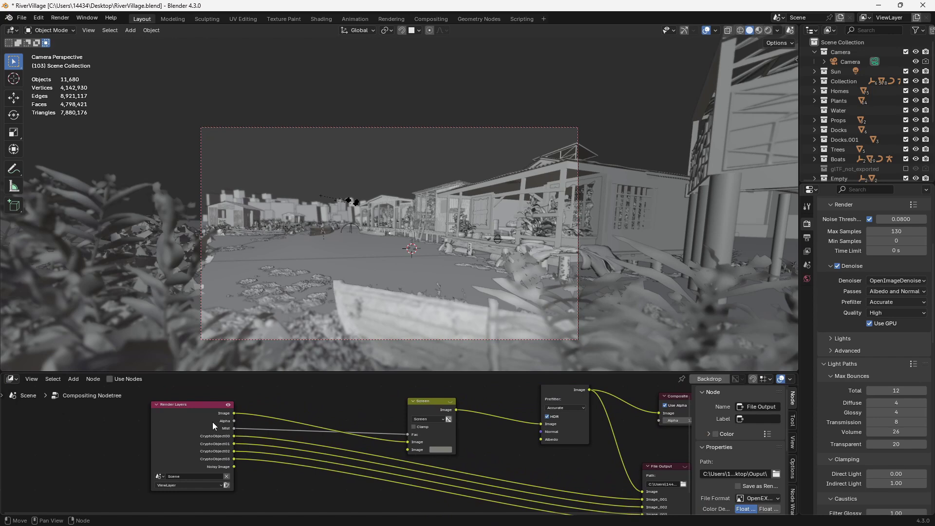
{"action": "left_click", "coordinate": [213, 422]}
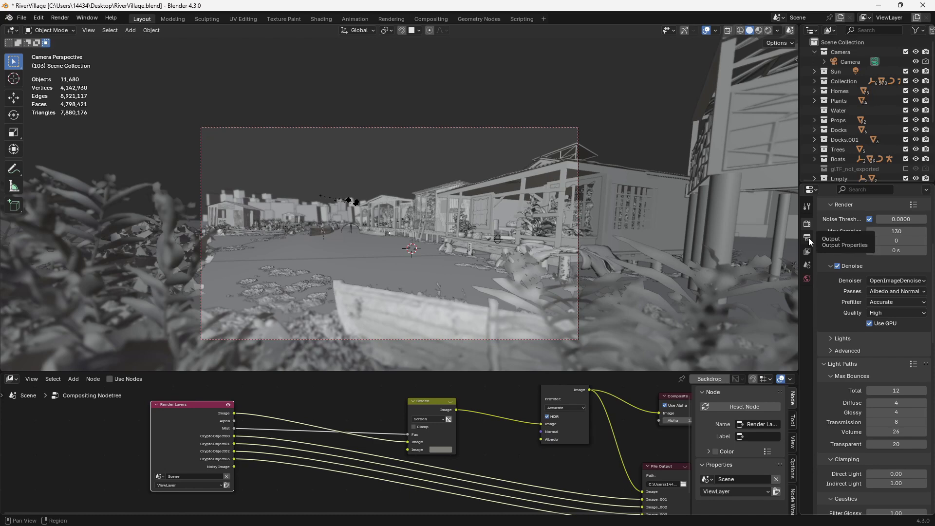
{"action": "key", "text": "ctrl+z"}
{"action": "key", "text": "ctrl+z"}
{"action": "key", "text": "ctrl+z"}
{"action": "key", "text": "Home"}
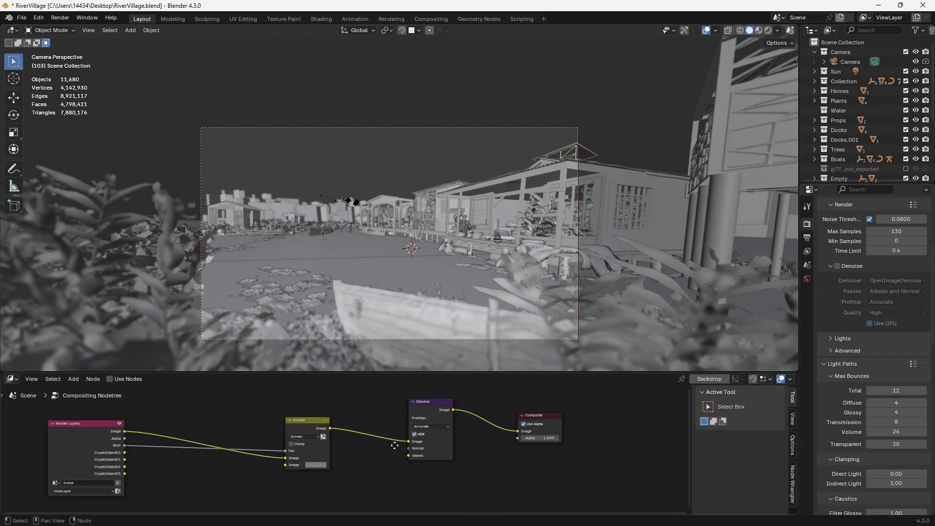
Fit the node tree in view and render frame 103 through the mist compositor.
{"action": "left_click", "coordinate": [320, 422]}
{"action": "key", "text": "Home"}
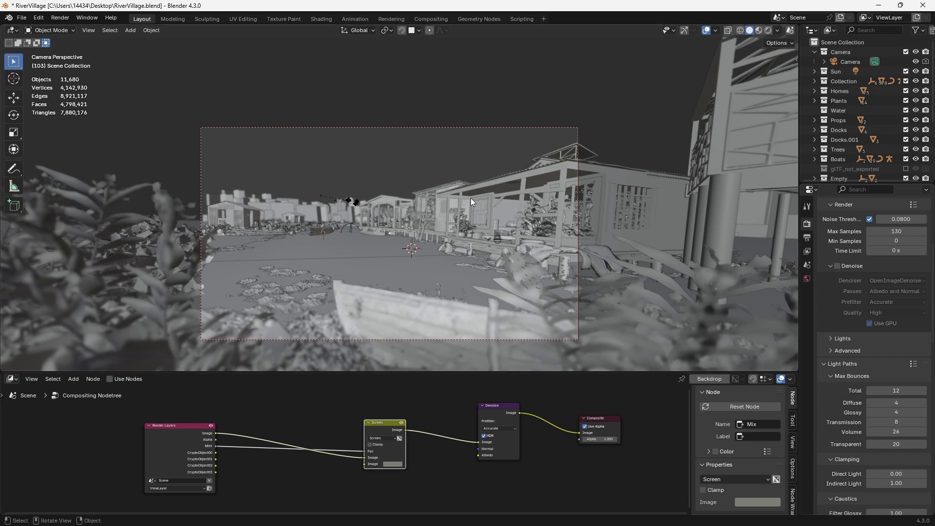
{"action": "left_click", "coordinate": [52, 20]}
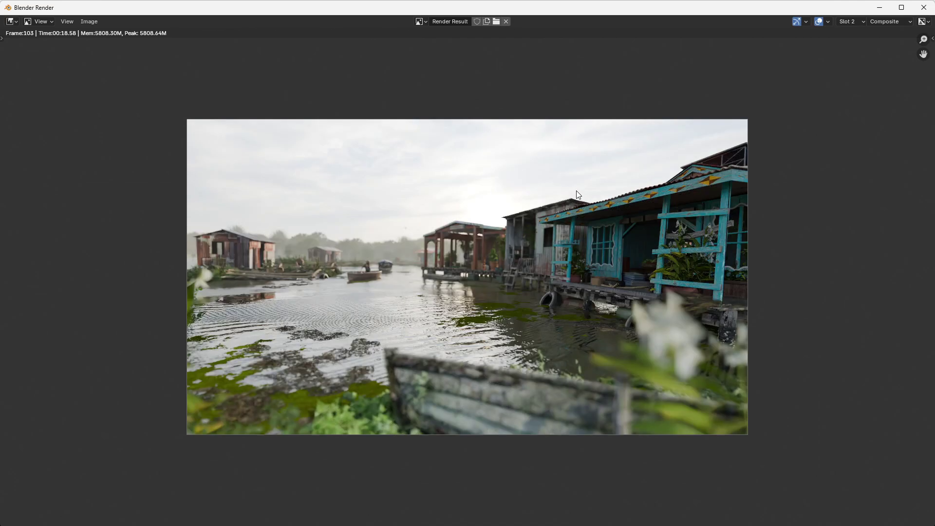
Zoom into the 18.58-second mist render, fit it whole, then close the render window.
{"action": "scroll", "coordinate": [354, 226], "scroll_direction": "up", "scroll_amount": 5}
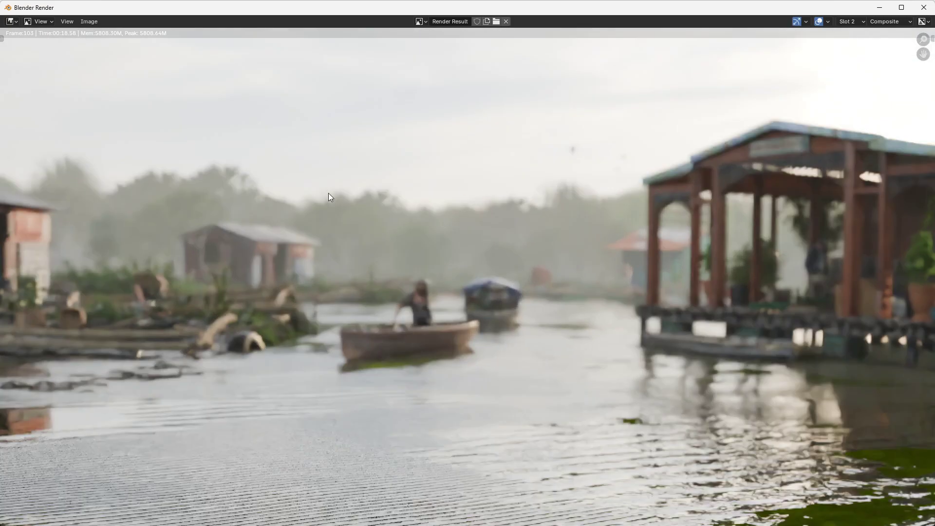
{"action": "scroll", "coordinate": [402, 214], "scroll_direction": "down", "scroll_amount": 7}
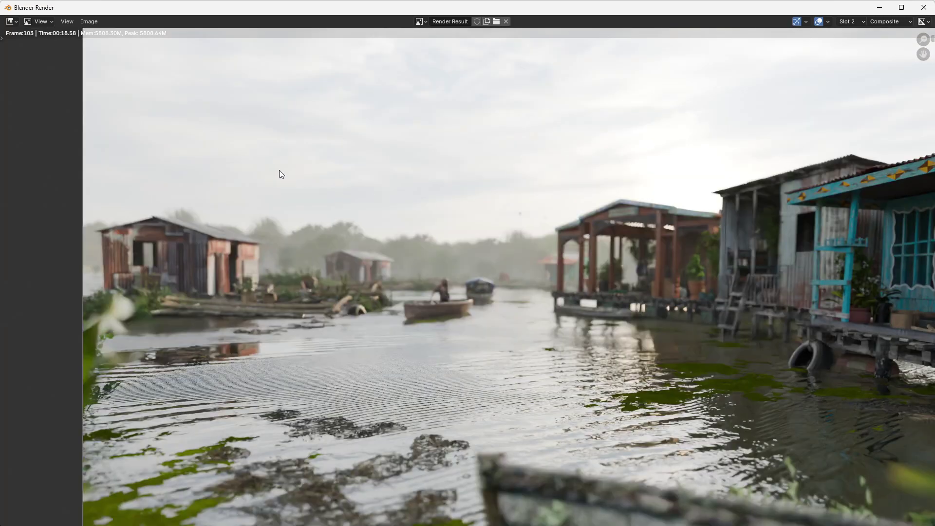
{"action": "key", "text": "Home"}
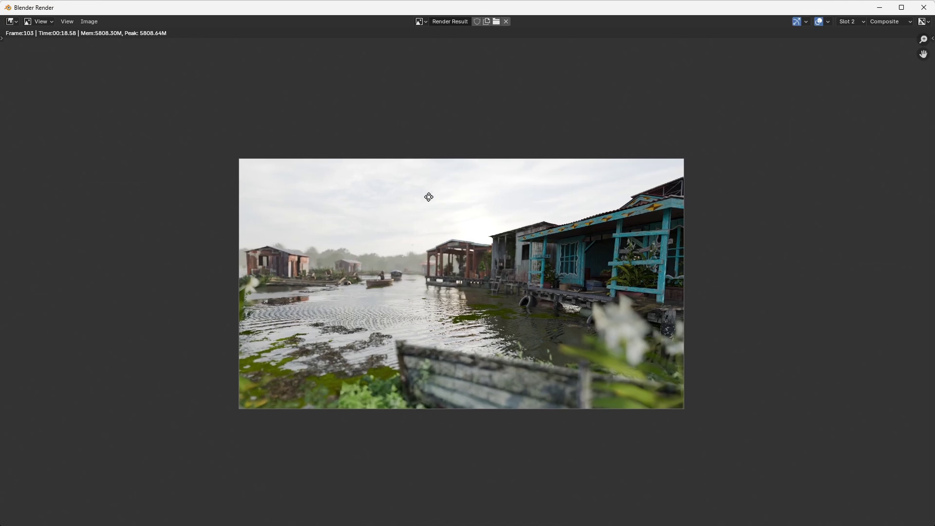
{"action": "scroll", "coordinate": [428, 198], "scroll_direction": "up", "scroll_amount": 1}
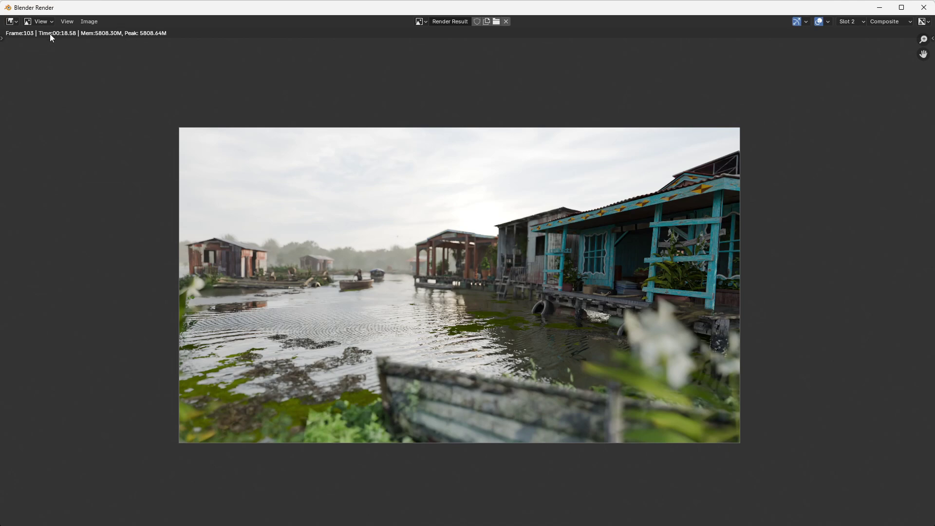
{"action": "left_click", "coordinate": [924, 7]}
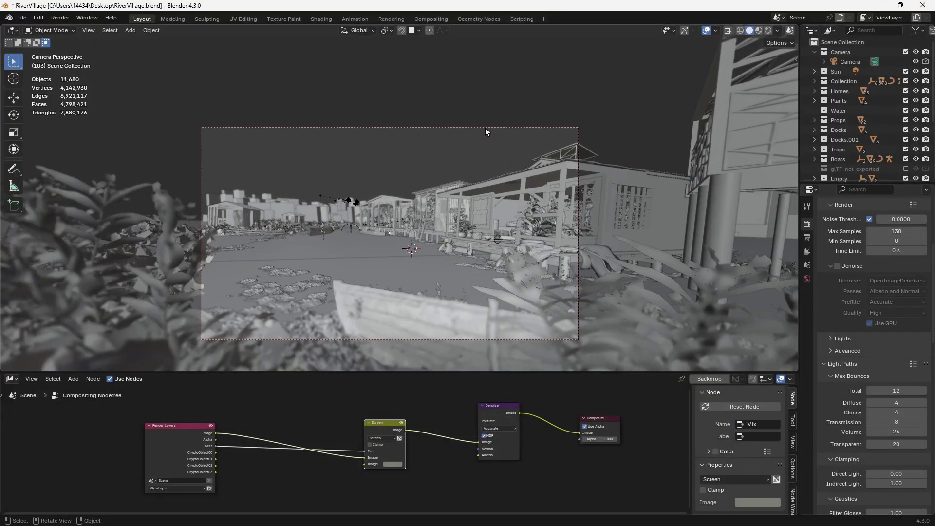
Preview the village in Rendered shading, then return the viewport to Solid shading.
{"action": "mouse_move", "coordinate": [588, 515]}
{"action": "left_click", "coordinate": [768, 31]}
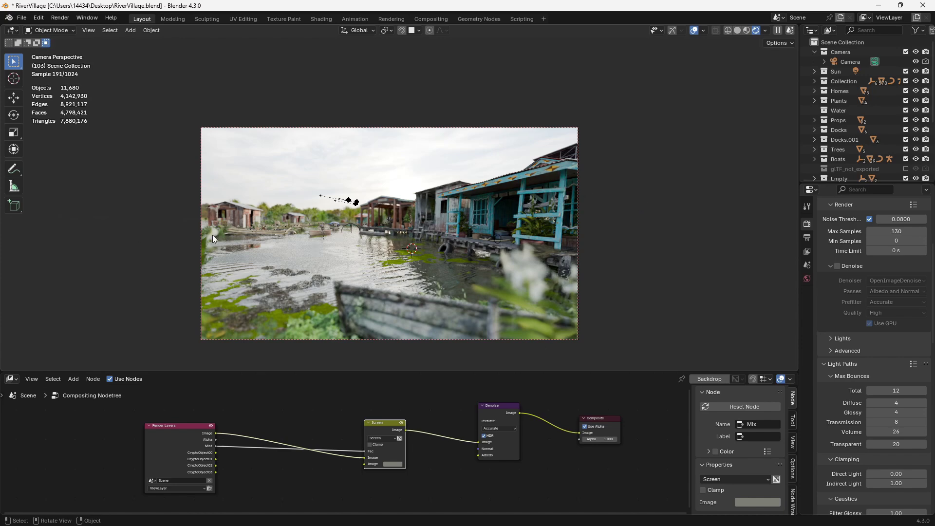
{"action": "left_click", "coordinate": [72, 17]}
{"action": "left_click", "coordinate": [63, 17]}
{"action": "left_click", "coordinate": [736, 31]}
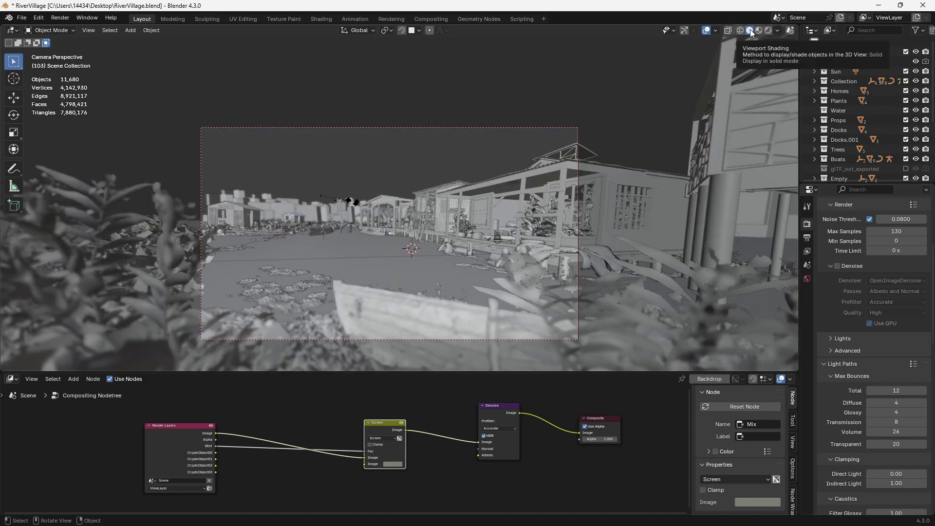
{"action": "mouse_move", "coordinate": [556, 149]}
{"action": "middle_mouse_down"}
{"action": "mouse_move", "coordinate": [470, 153]}
{"action": "mouse_move", "coordinate": [492, 160]}
{"action": "mouse_move", "coordinate": [507, 129]}
{"action": "middle_mouse_up"}
{"action": "key", "text": "z"}
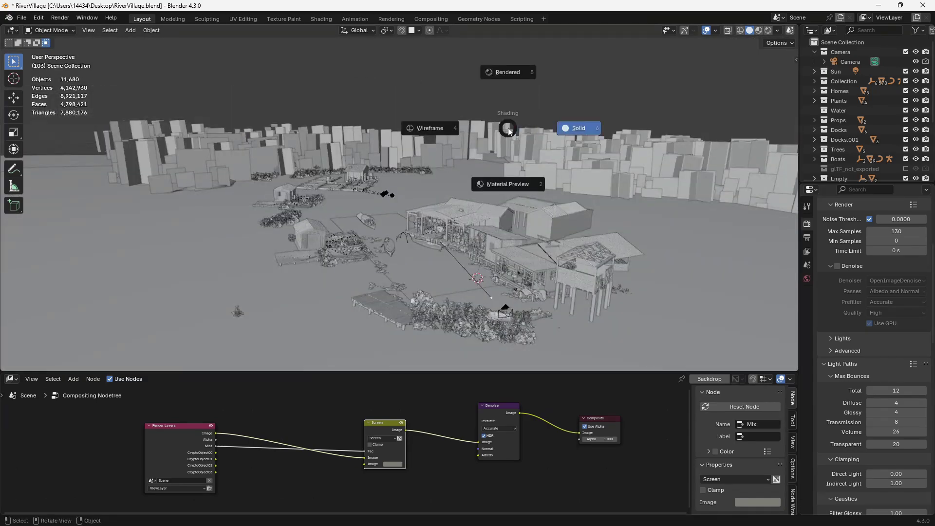
{"action": "left_click", "coordinate": [508, 129]}
{"action": "scroll", "coordinate": [370, 230], "scroll_direction": "down", "scroll_amount": 2}
{"action": "scroll", "coordinate": [369, 228], "scroll_direction": "up", "scroll_amount": 5}
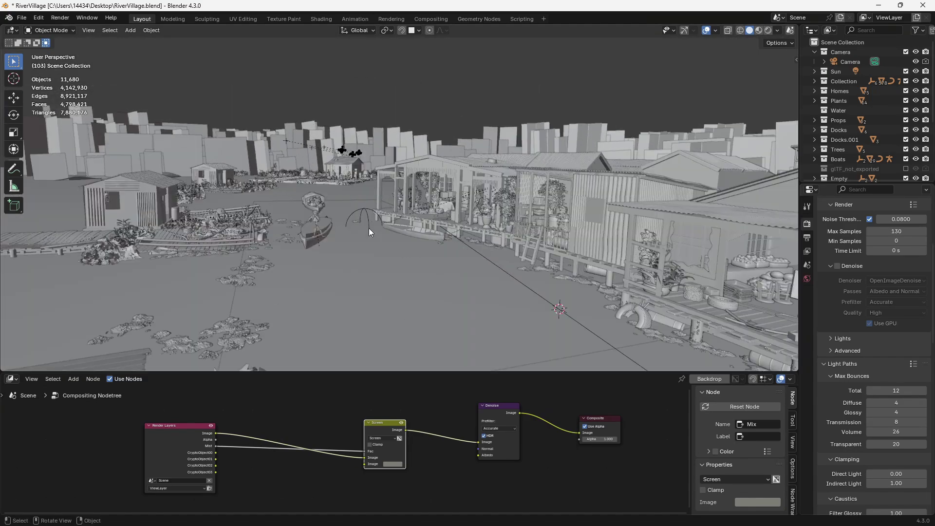
{"action": "scroll", "coordinate": [386, 190], "scroll_direction": "down", "scroll_amount": 1}
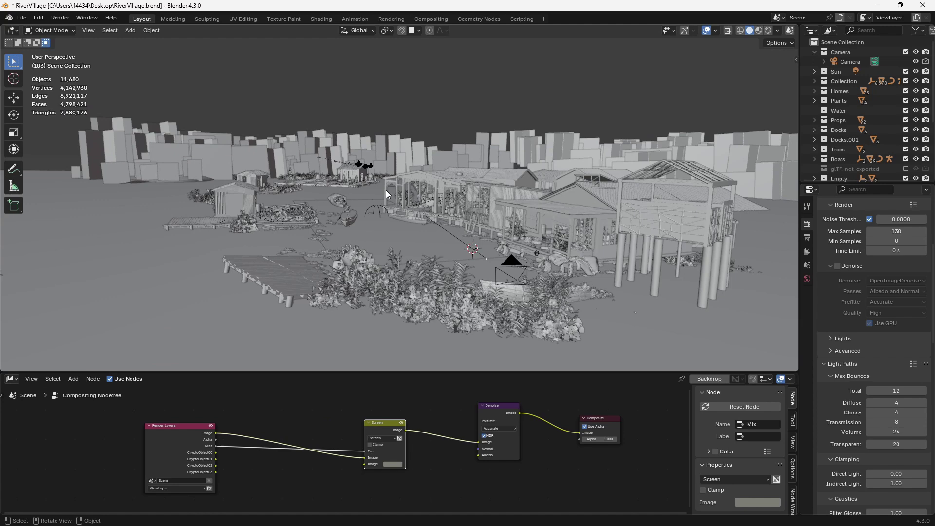
{"action": "scroll", "coordinate": [386, 190], "scroll_direction": "up", "scroll_amount": 4}
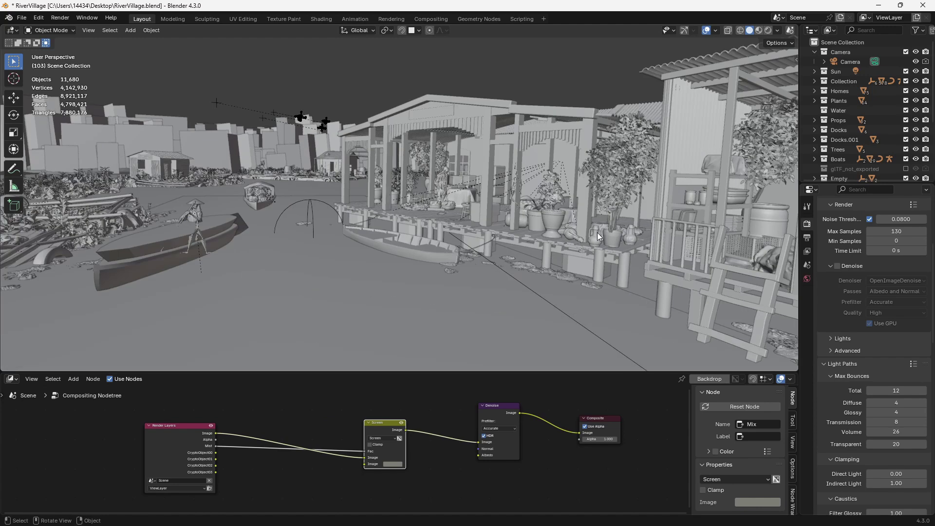
{"action": "scroll", "coordinate": [885, 267], "scroll_direction": "up", "scroll_amount": 6}
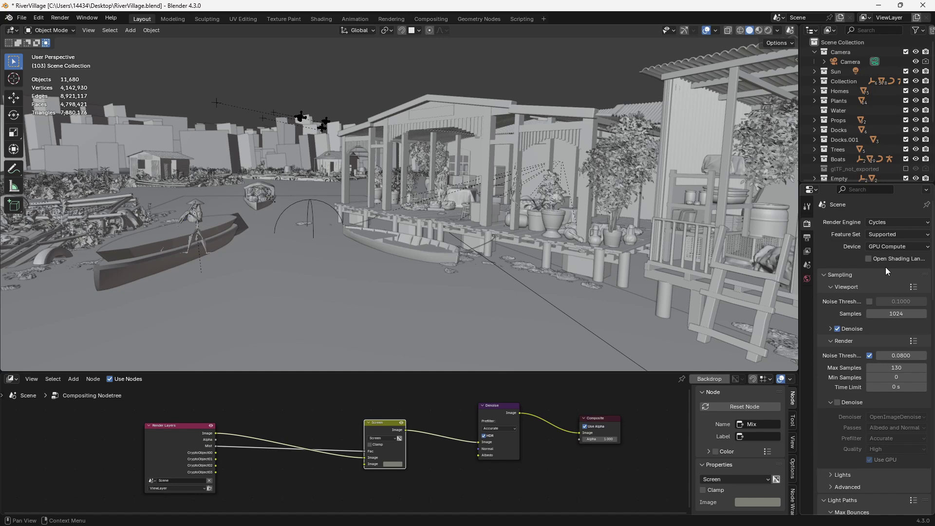
Scroll the render settings toward Simplify while viewing the 18.31-second mist render.
{"action": "scroll", "coordinate": [848, 370], "scroll_direction": "down", "scroll_amount": 2}
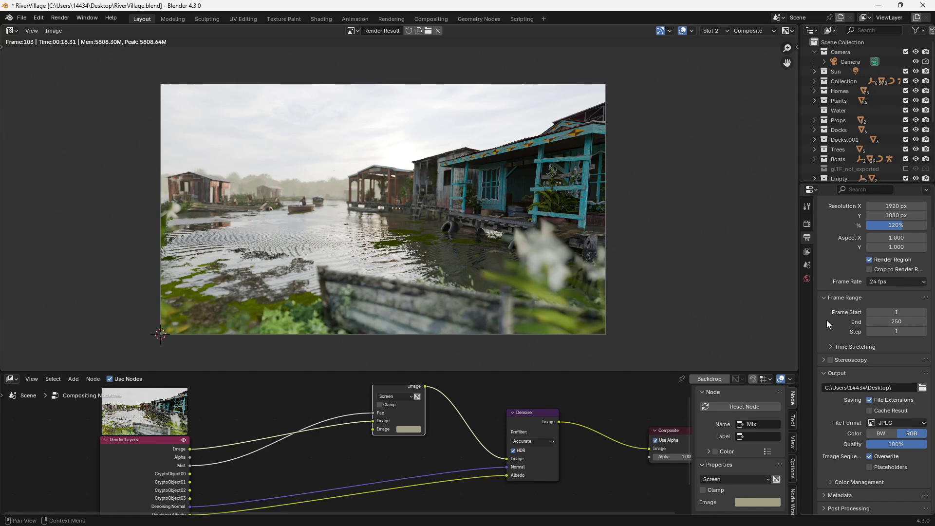
{"action": "key", "text": "ctrl+shift+Tab"}
{"action": "scroll", "coordinate": [843, 315], "scroll_direction": "down", "scroll_amount": 10}
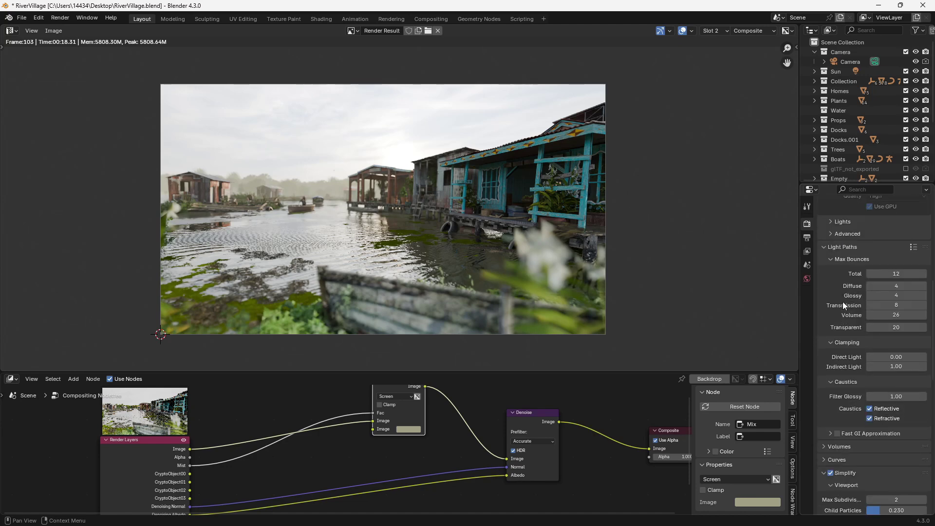
{"action": "scroll", "coordinate": [840, 292], "scroll_direction": "down", "scroll_amount": 10}
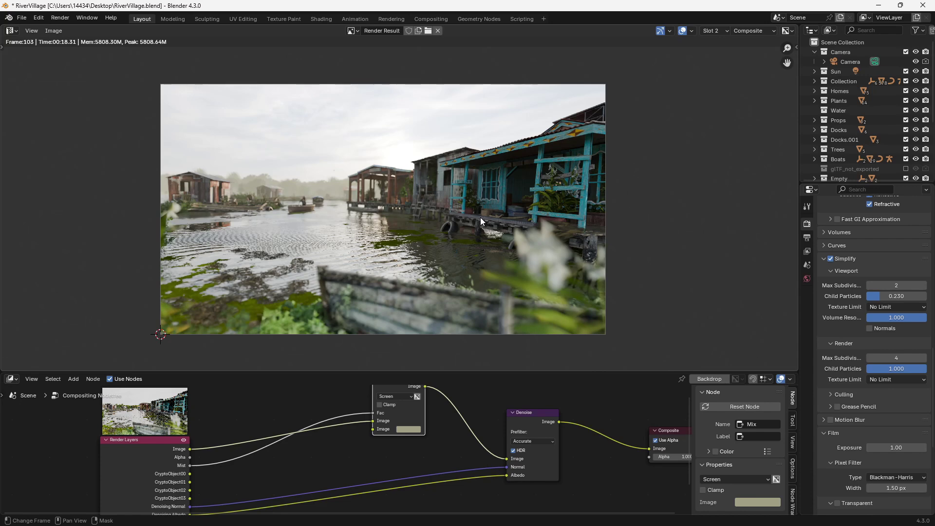
{"action": "middle_click_drag", "start_coordinate": [462, 210], "coordinate": [492, 221]}
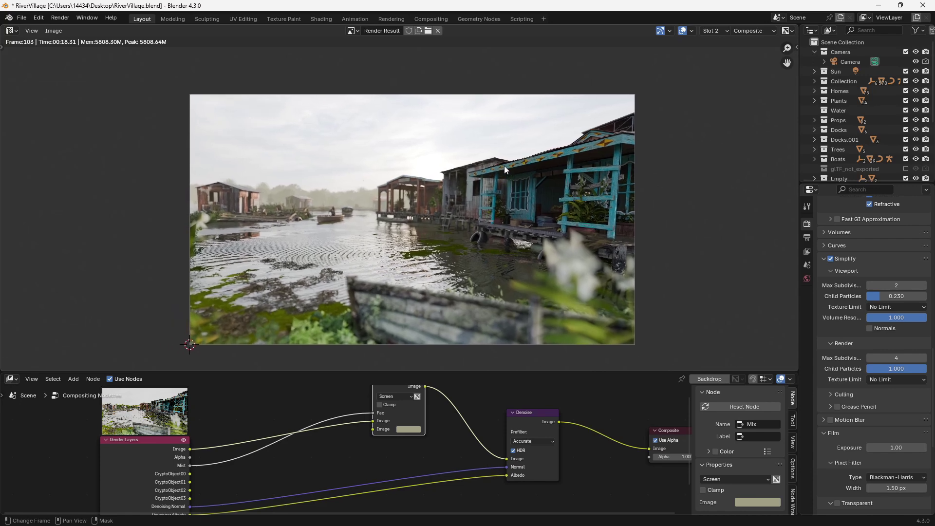